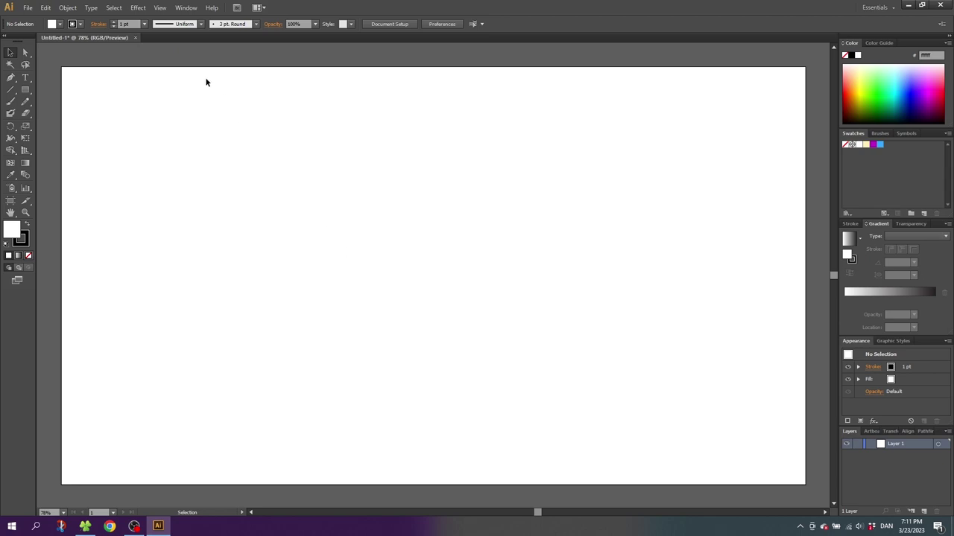
- Turn on Show Grid and Snap to Grid from the View menu
click(160, 7)
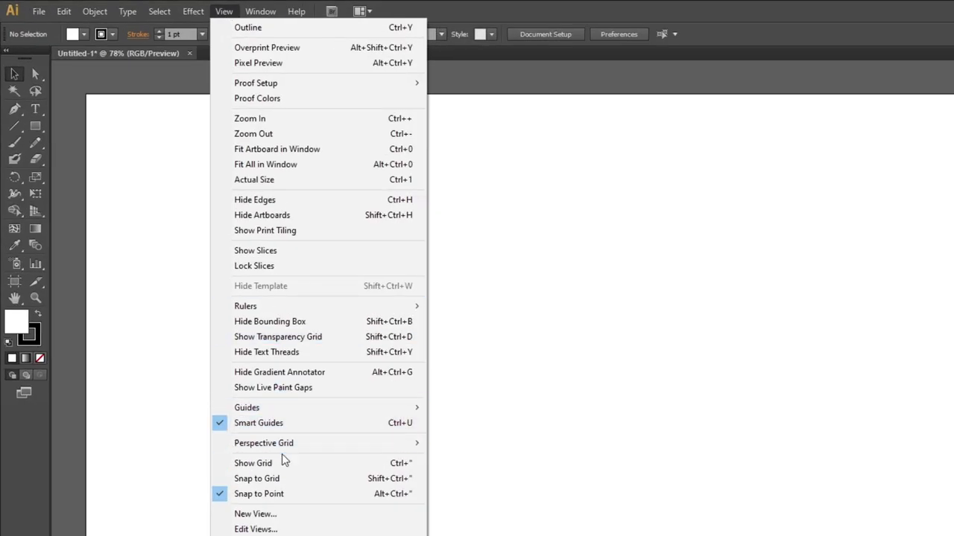
click(281, 462)
click(221, 11)
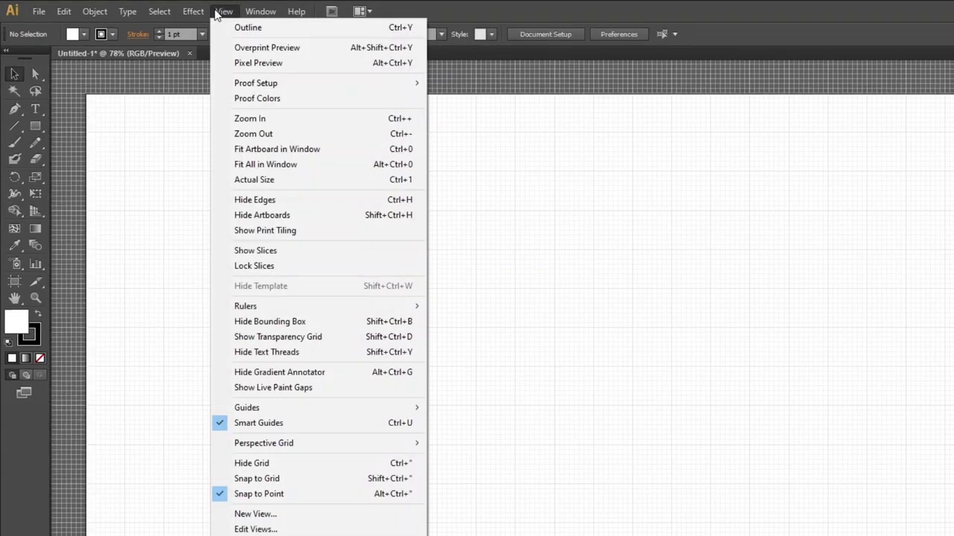
click(251, 479)
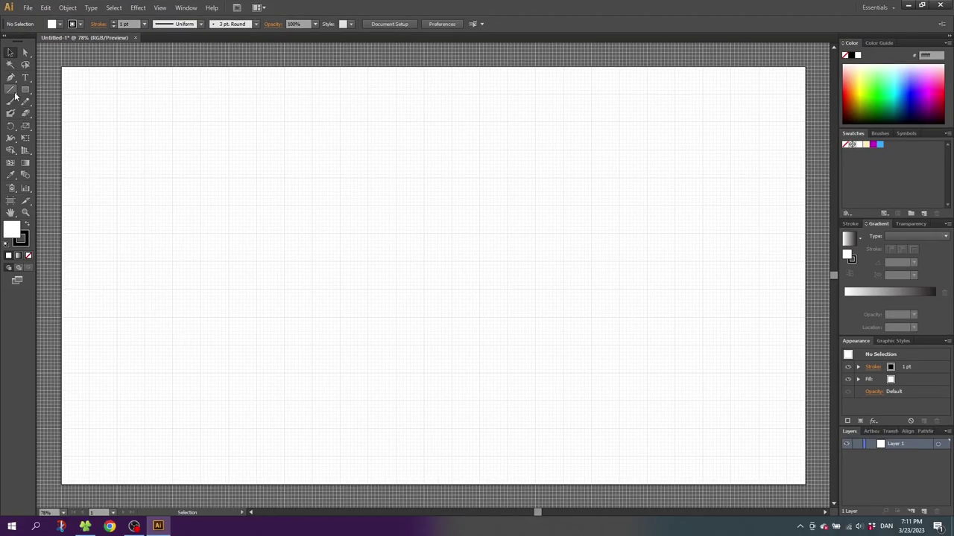
- Draw a vertical line with a 25 pt stroke using Width Profile 1 for a lens shape
click(12, 91)
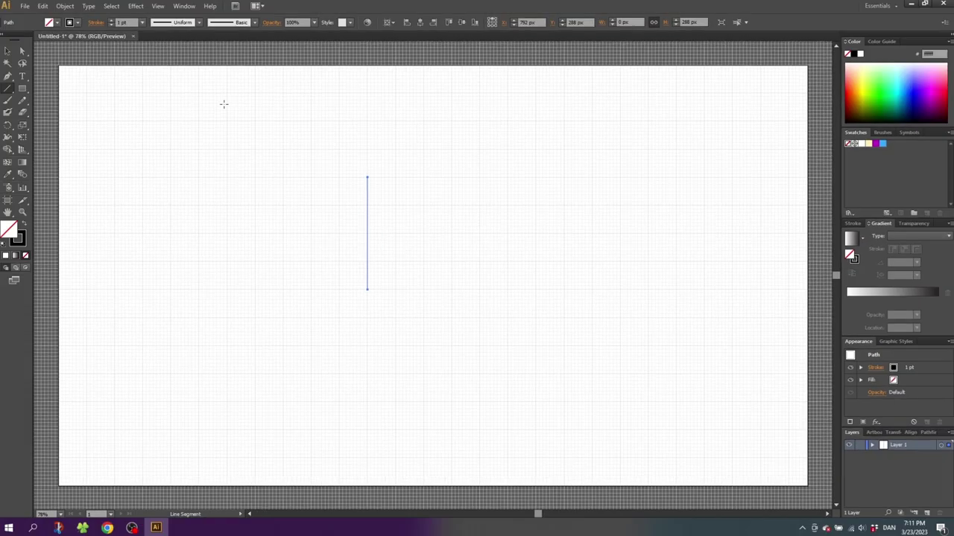
click(121, 22)
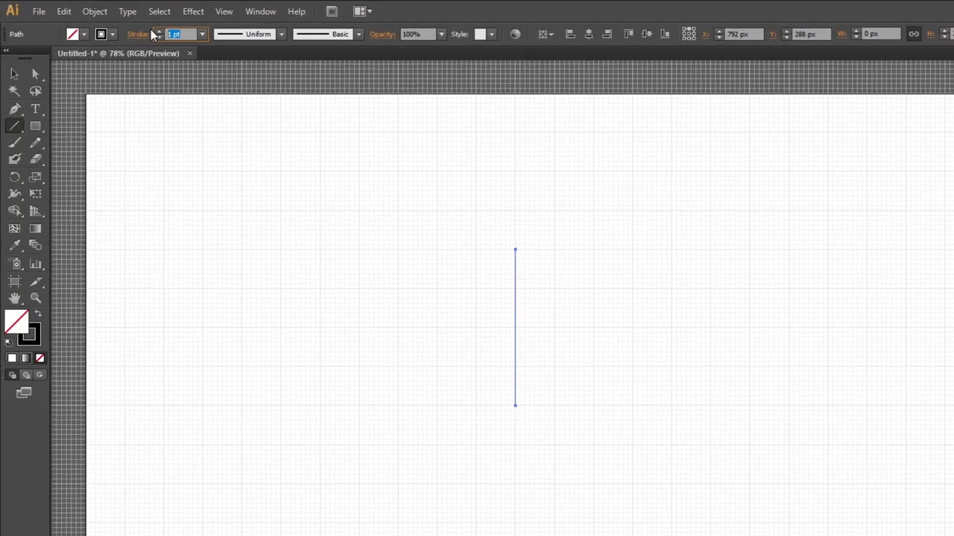
text(25)
key(Return)
click(140, 35)
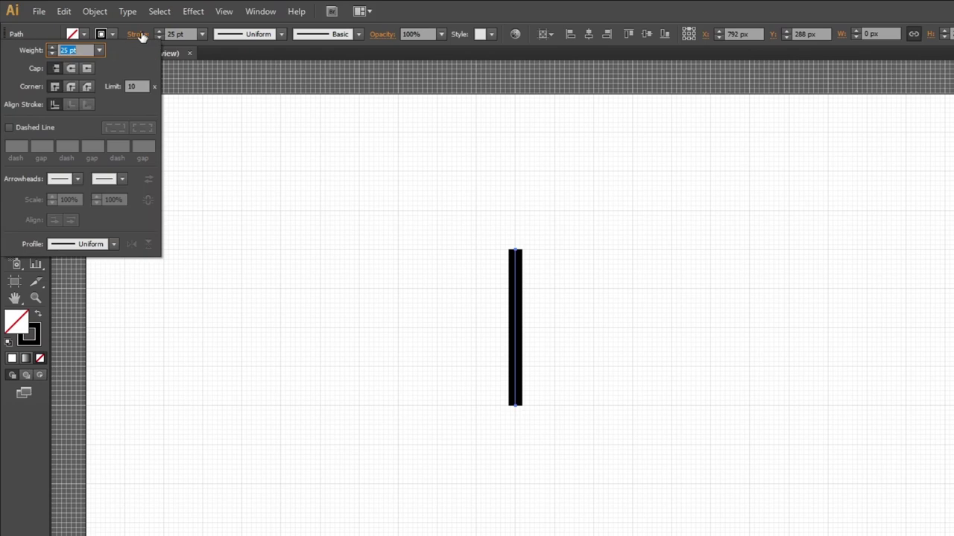
click(114, 245)
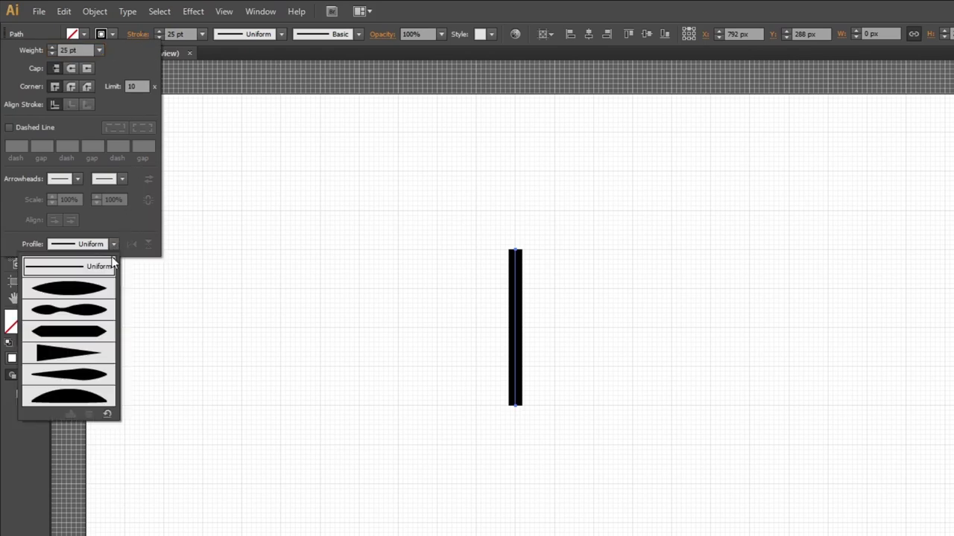
click(93, 296)
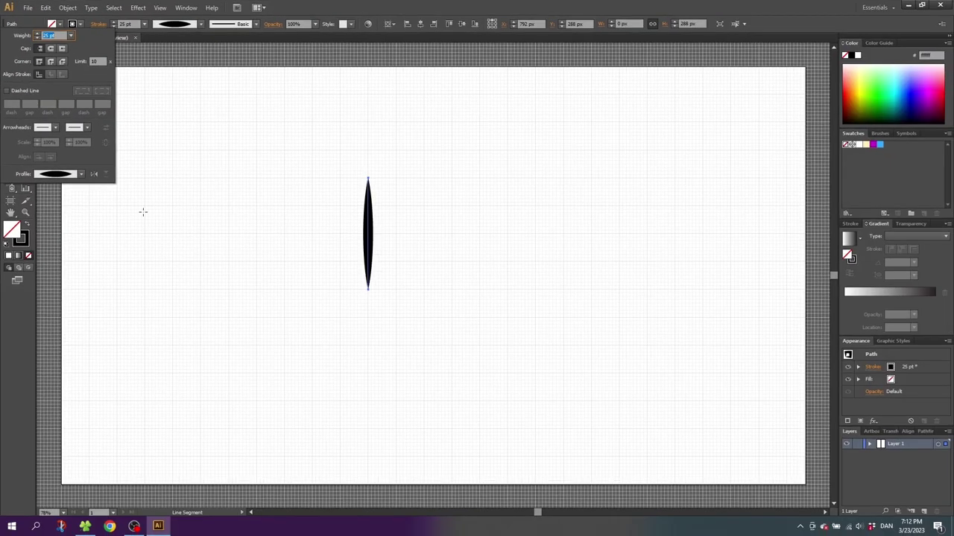
- Apply a Distort & Transform Twist effect with a 400° angle to the tapered line
key(Escape)
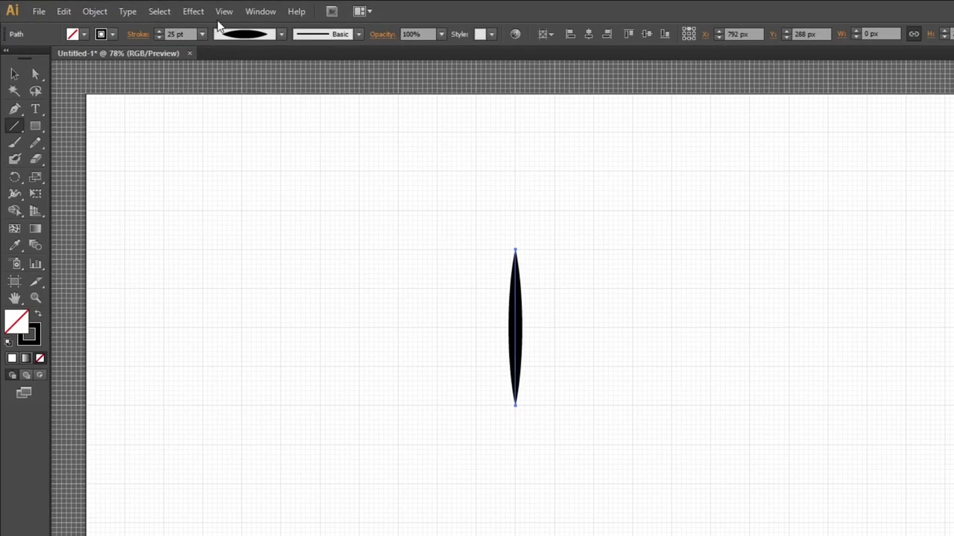
click(138, 8)
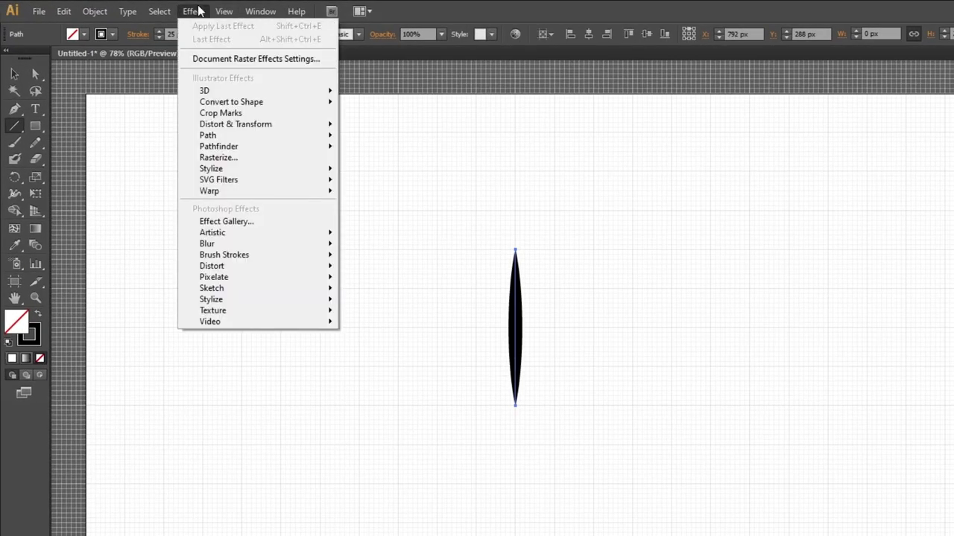
mouse_move(253, 125)
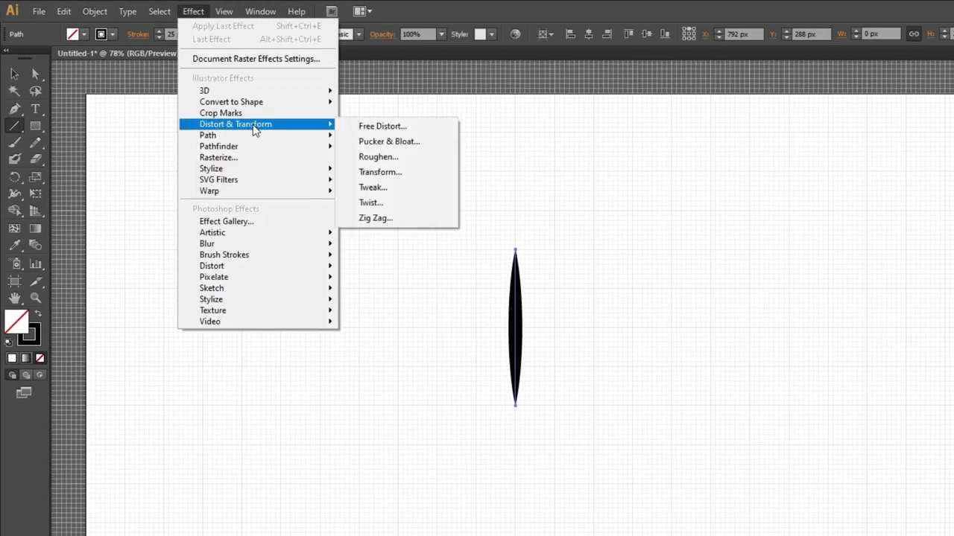
click(372, 201)
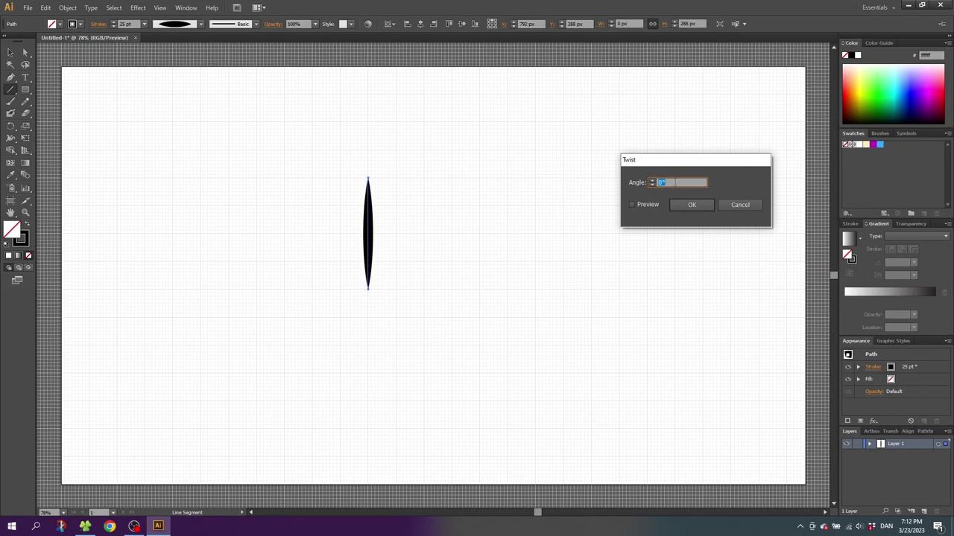
click(677, 202)
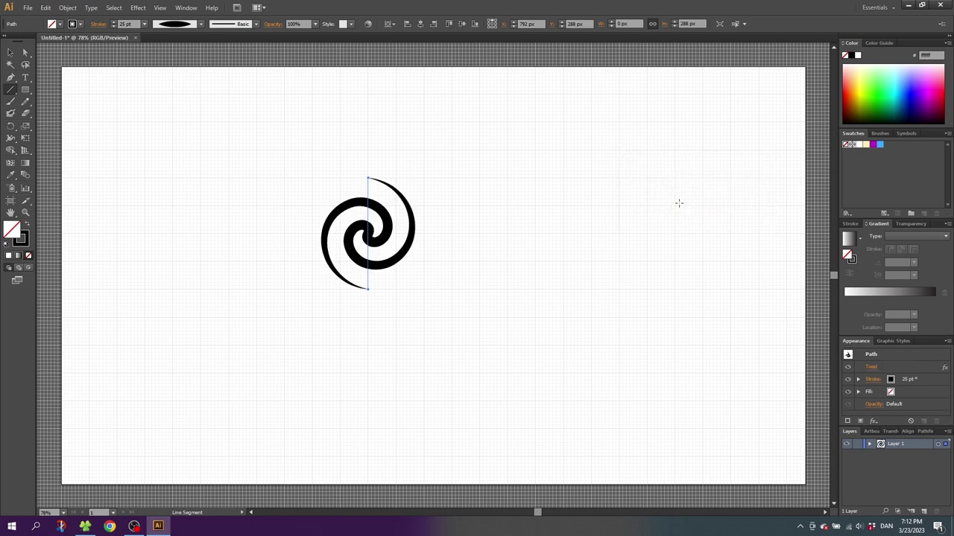
- Copy the spiral and Paste in Front to get an overlapping duplicate to rotate 90°
click(10, 52)
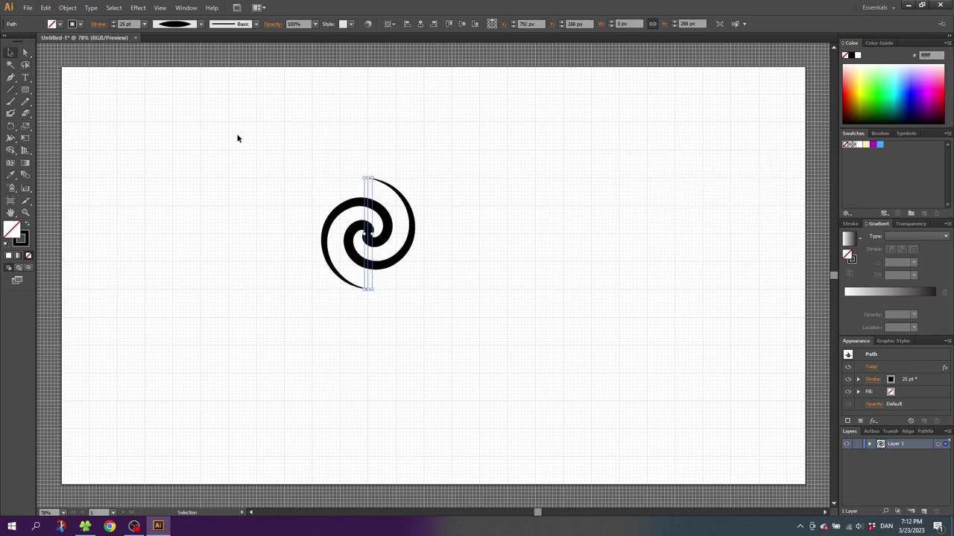
click(45, 8)
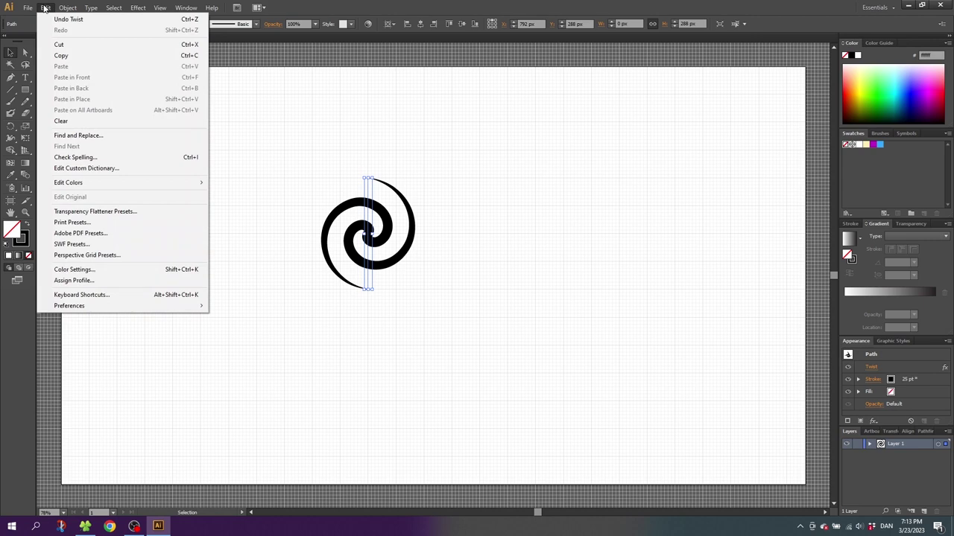
click(60, 58)
click(45, 7)
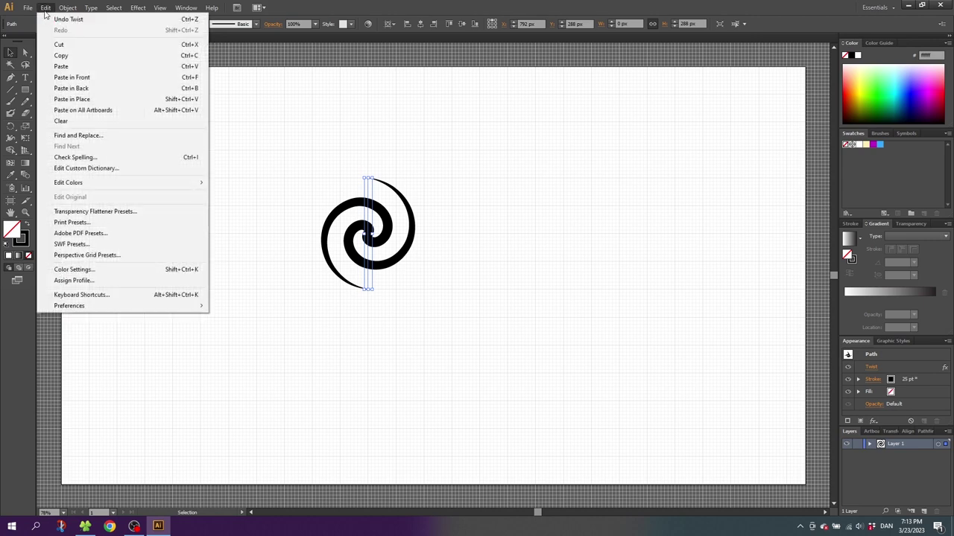
click(73, 76)
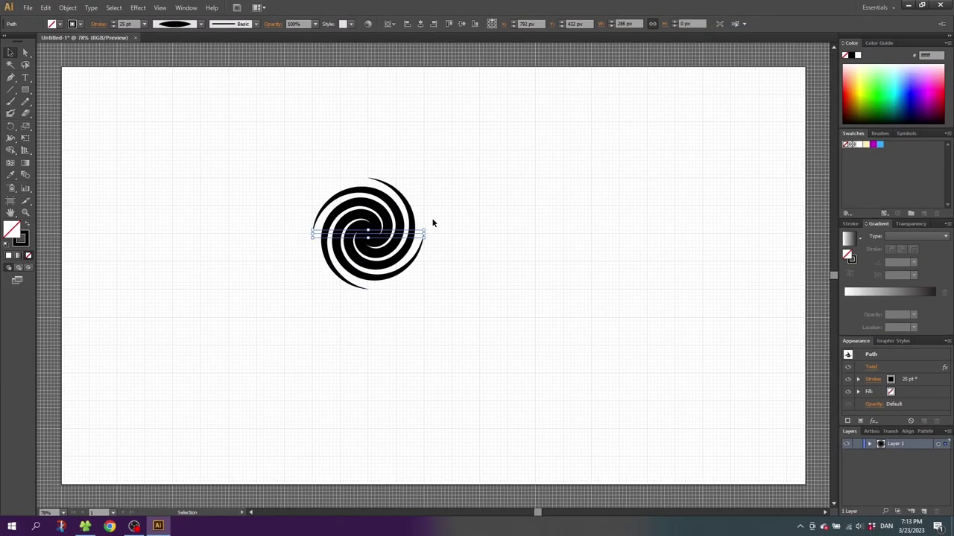
- Select both overlapping spirals, keeping their stroke weight at 25 pt
click(358, 274)
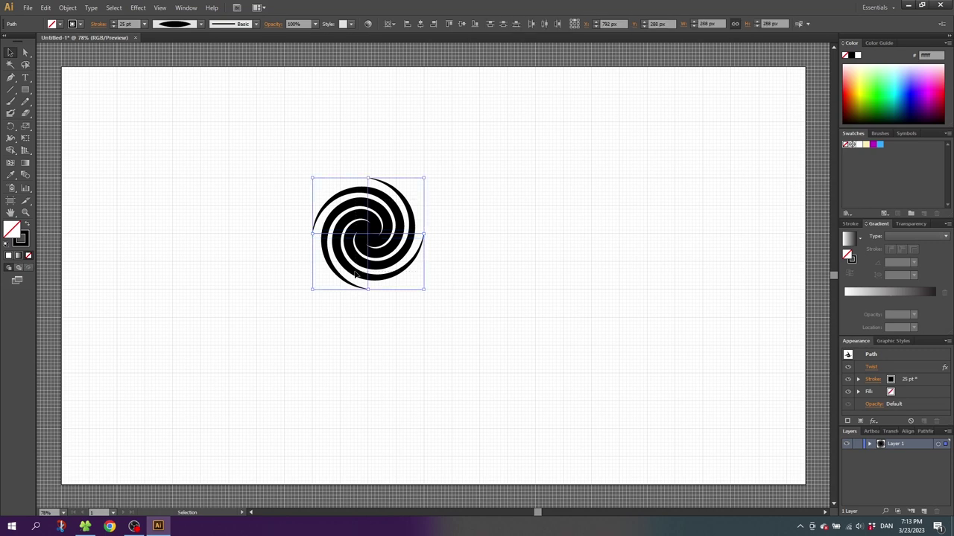
click(113, 22)
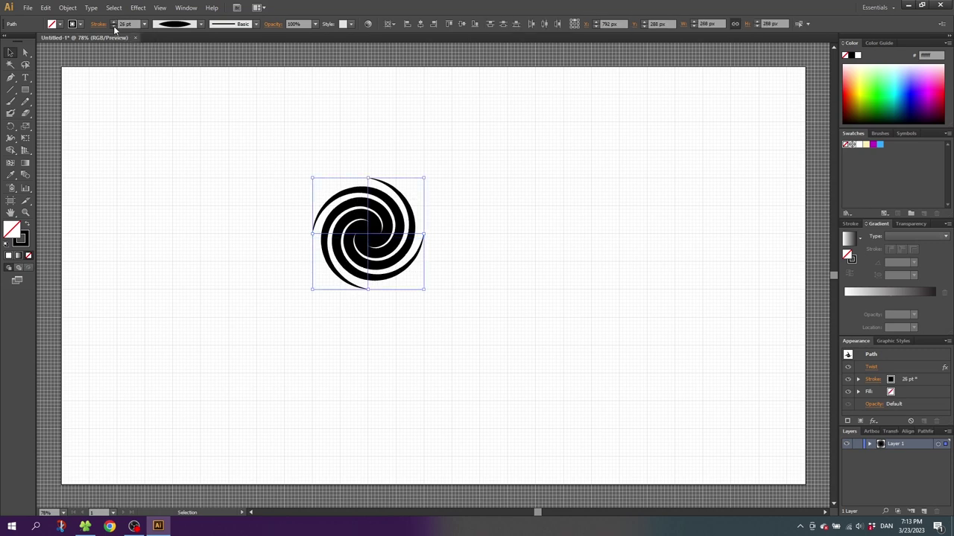
click(113, 26)
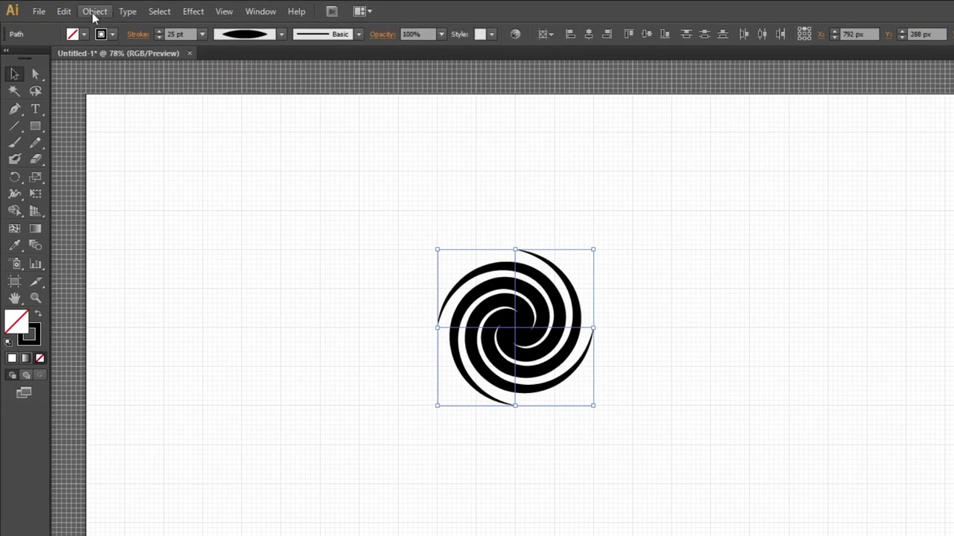
- Expand the spirals' appearance into filled black shapes and select an expanded piece
click(94, 13)
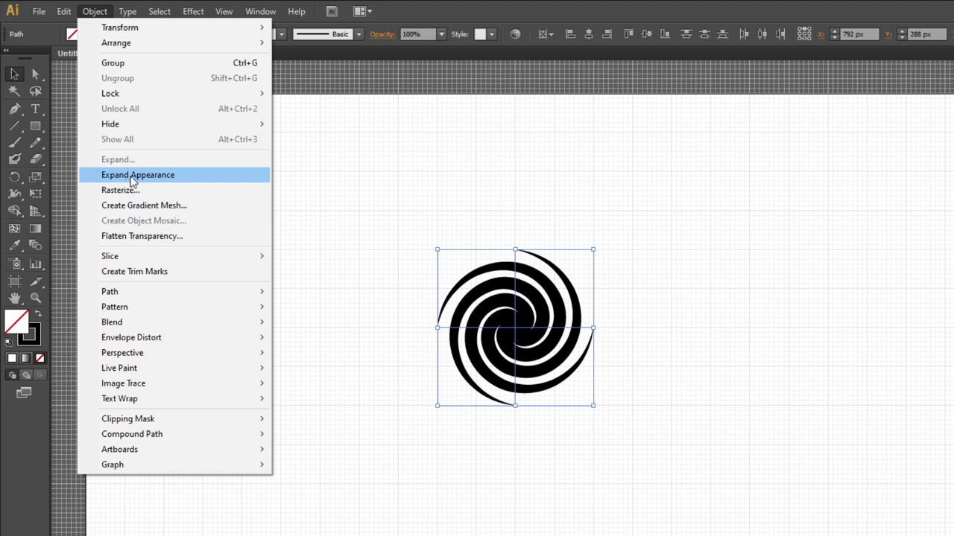
click(132, 178)
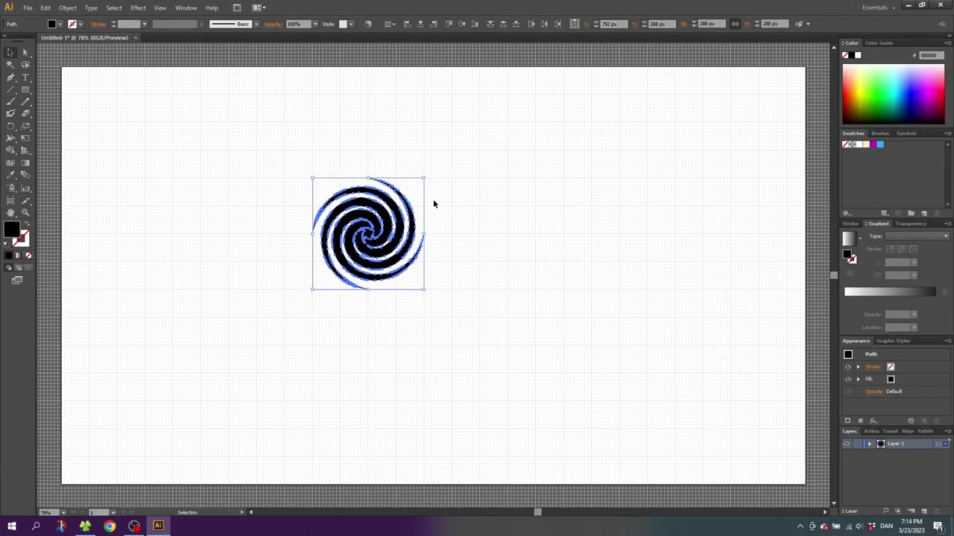
click(433, 203)
click(393, 212)
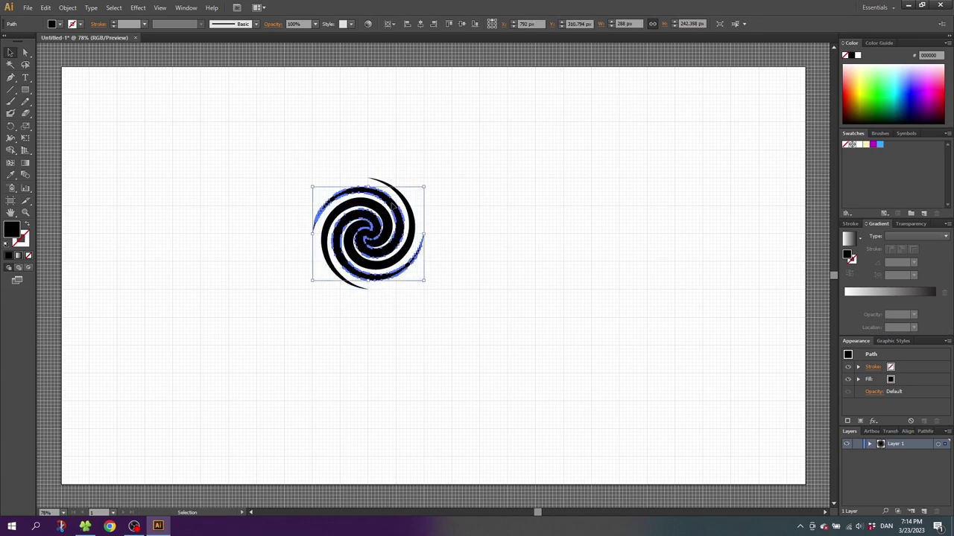
- Select all spiral pieces and merge them with Pathfinder Unite, then reselect the result
drag(416, 173, 328, 288)
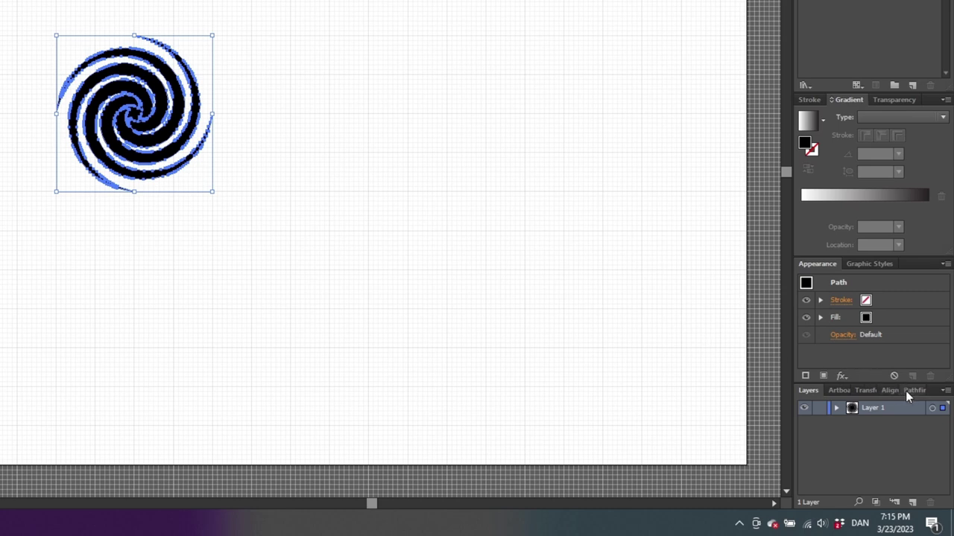
click(907, 391)
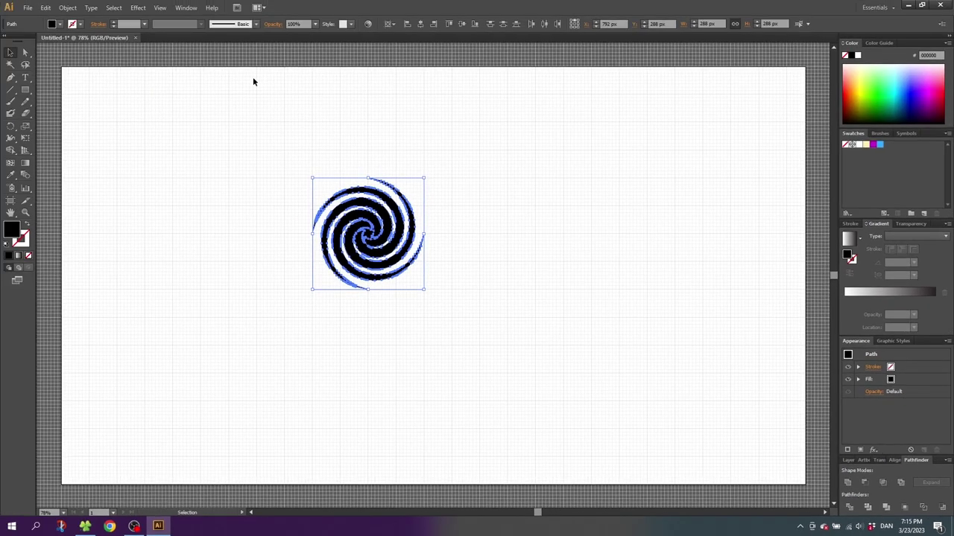
click(185, 8)
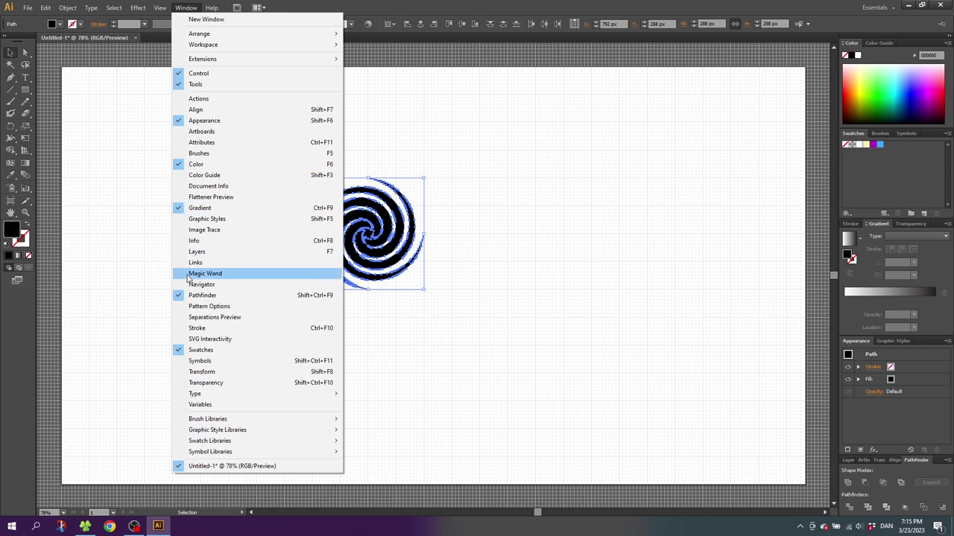
click(227, 296)
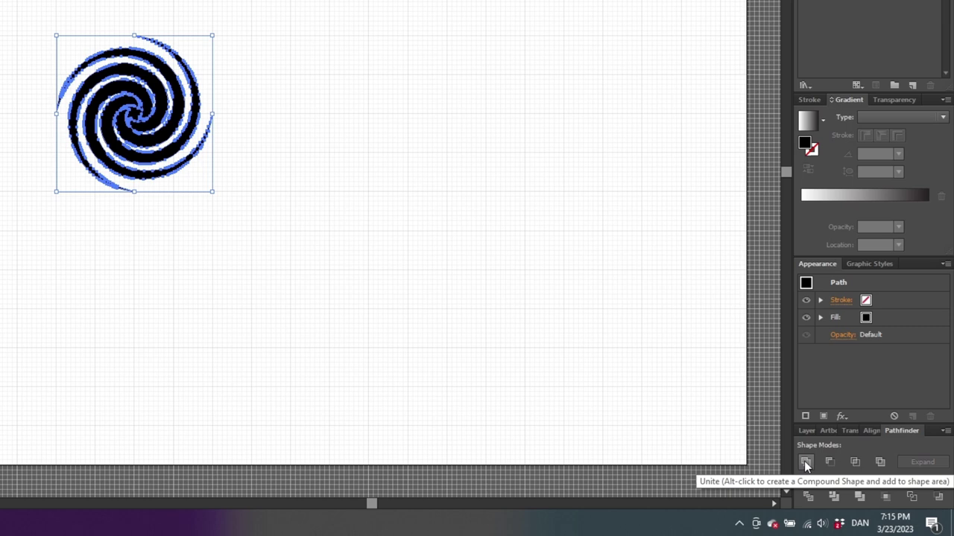
click(804, 460)
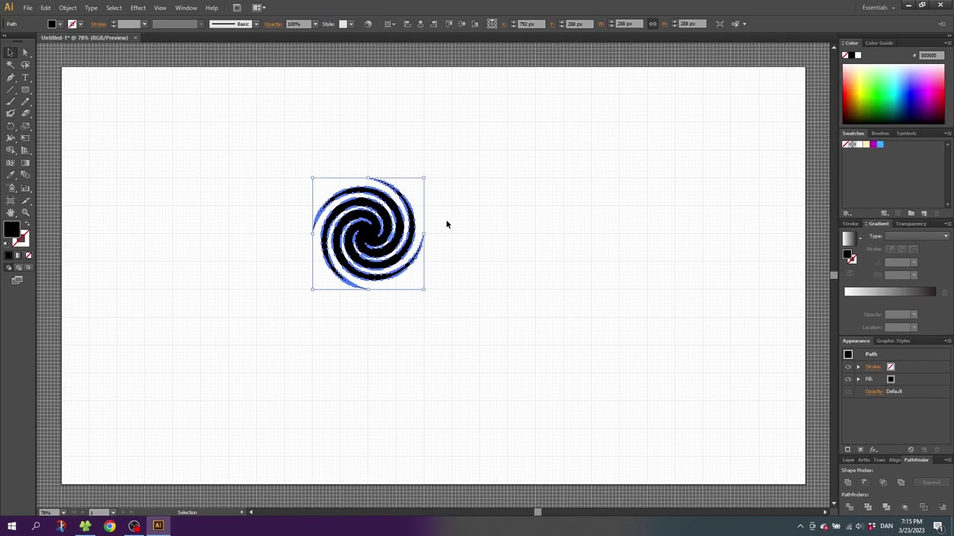
click(231, 94)
click(403, 224)
- Zoom in with a Zoom tool marquee around the spiral to about 172%
click(26, 212)
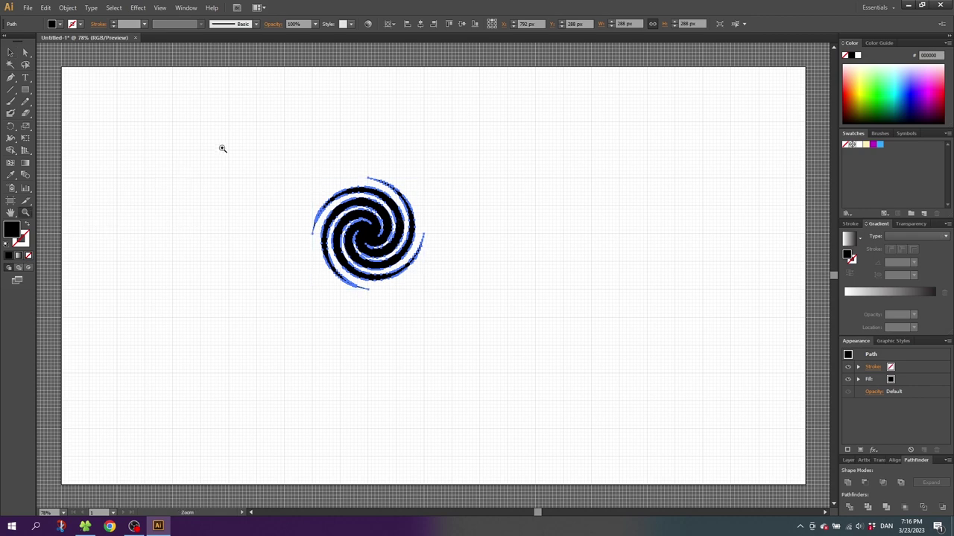
drag(269, 129, 488, 342)
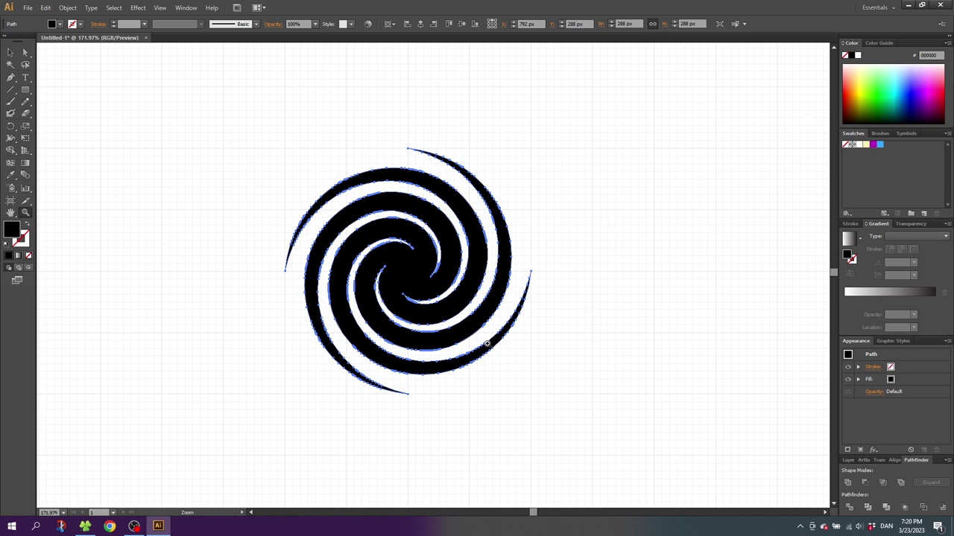
- Draw a small circle at the swirl's centre with no fill and a 3 pt bright green stroke
drag(25, 90, 58, 112)
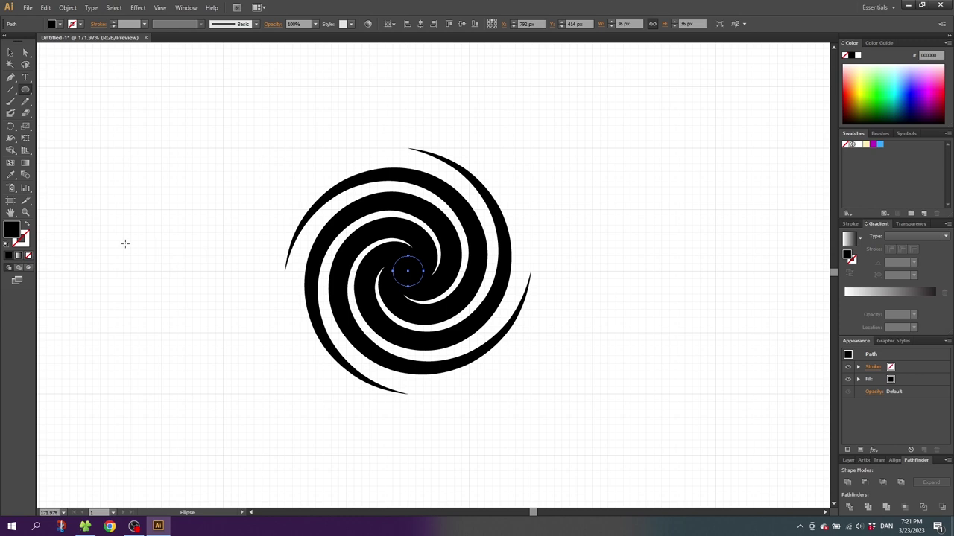
click(27, 225)
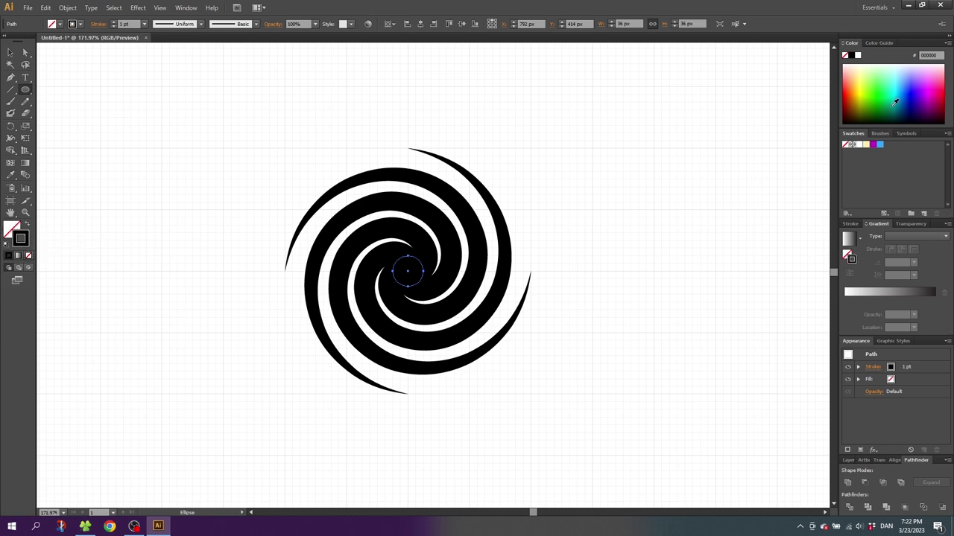
click(877, 86)
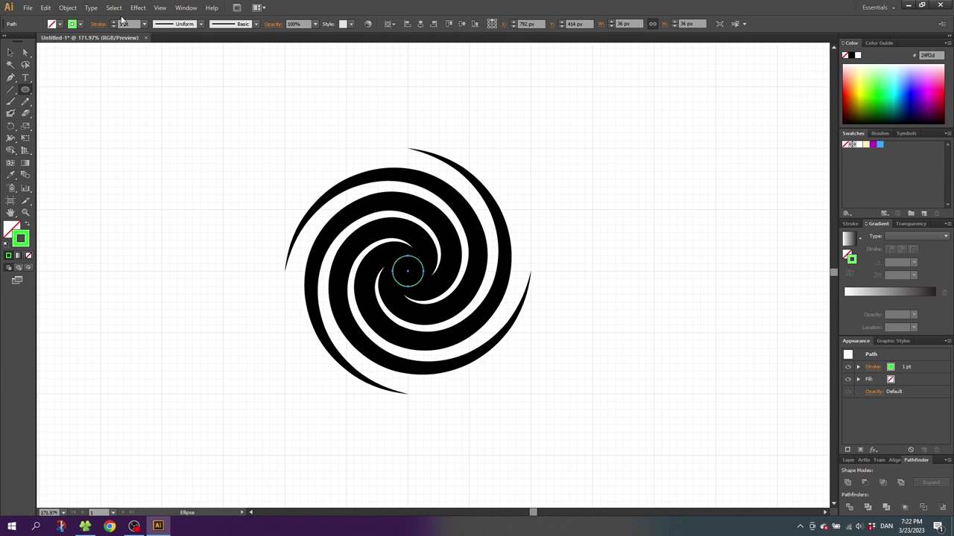
click(114, 22)
click(113, 22)
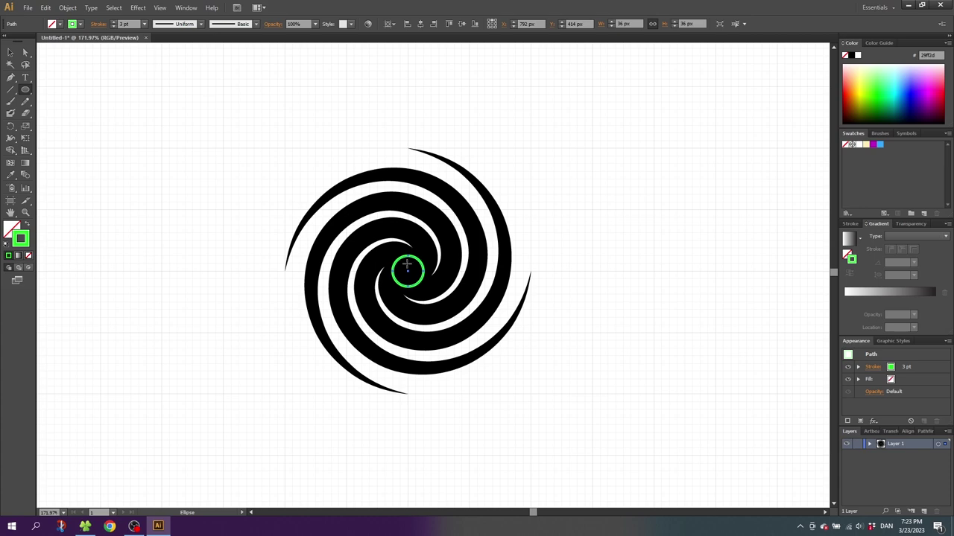
- Paste a copy of the green circle in front and scale it up to a 90 px ring
click(46, 8)
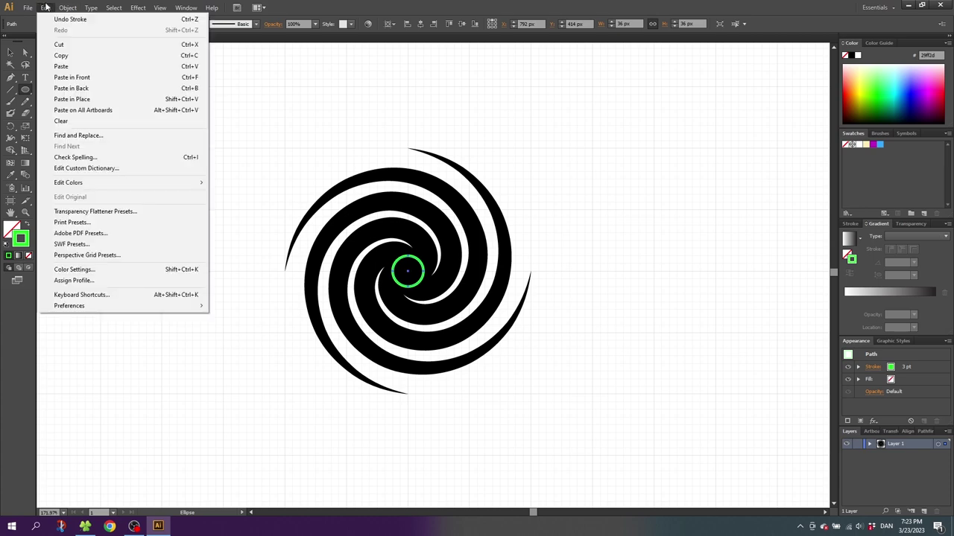
click(61, 55)
click(46, 7)
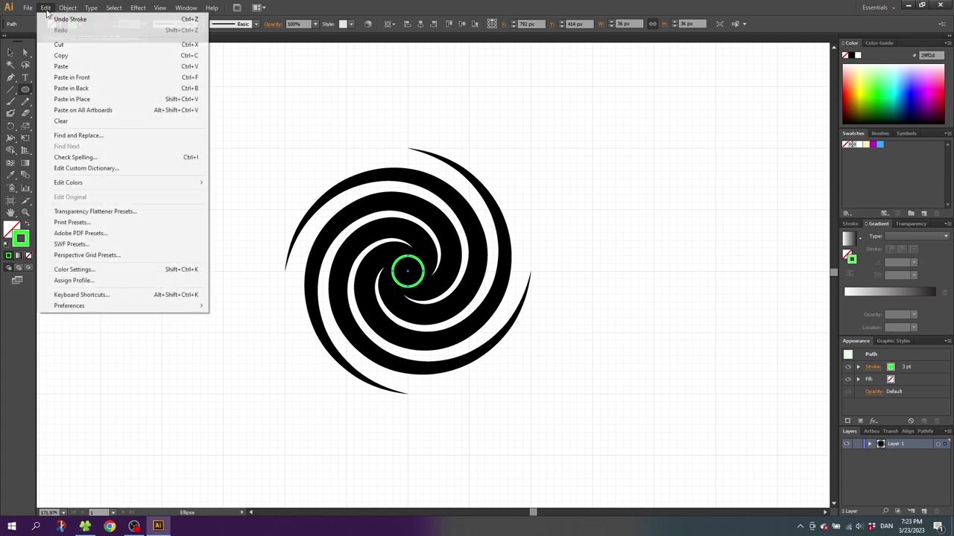
click(72, 76)
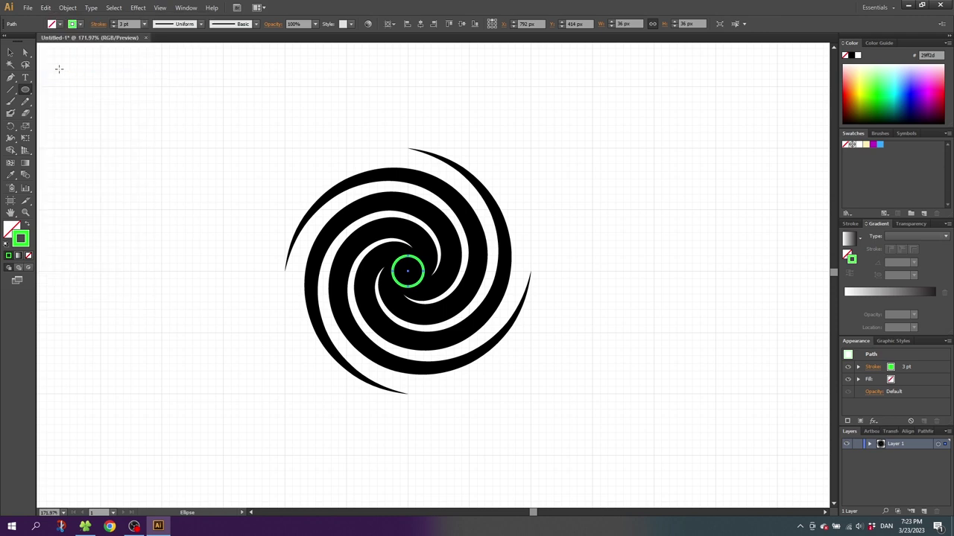
click(10, 52)
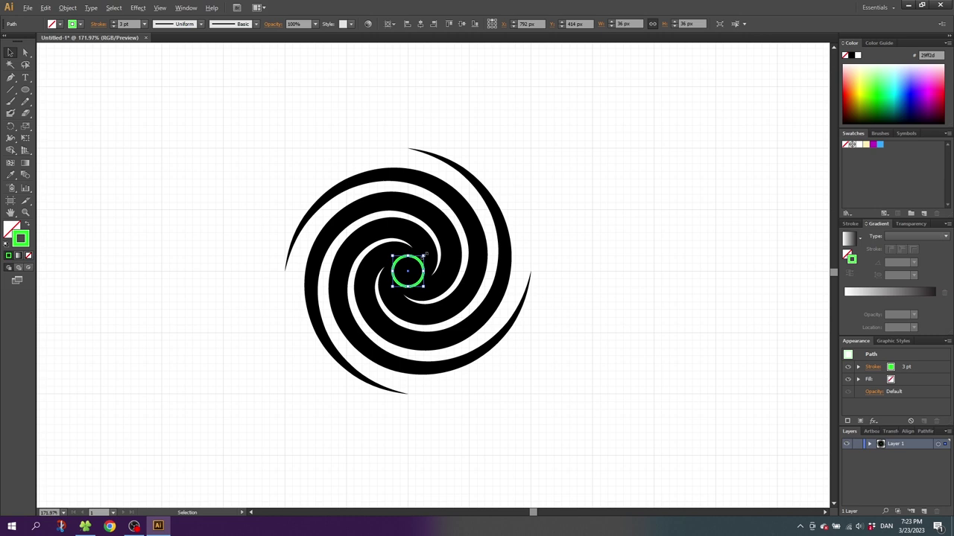
drag(426, 254, 445, 236)
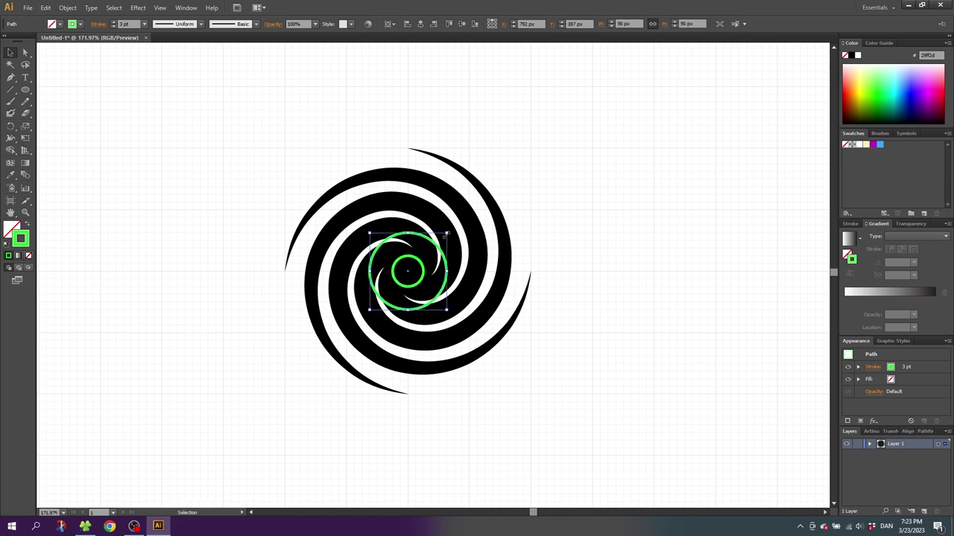
- Paste another copy of that ring in front and scale it out toward 180 px
click(45, 8)
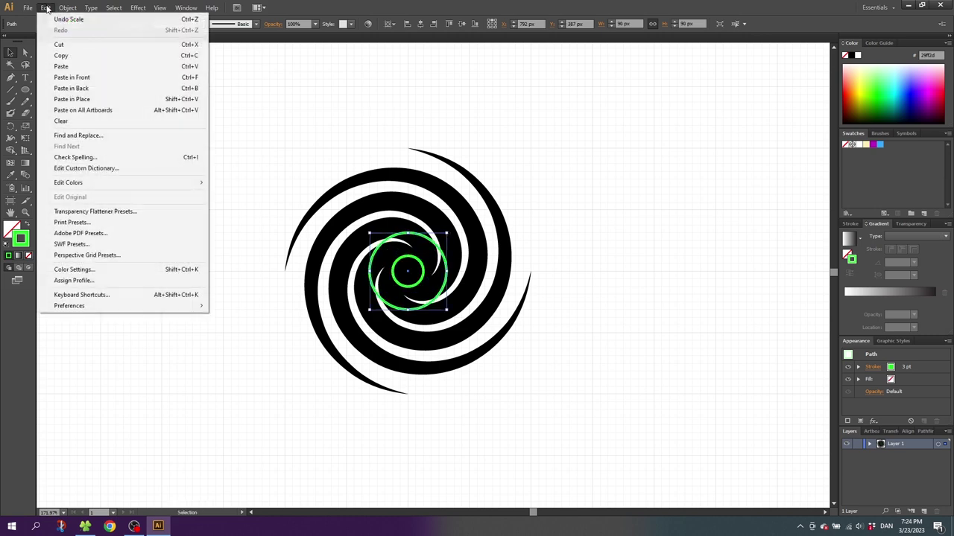
click(59, 55)
click(45, 8)
click(64, 79)
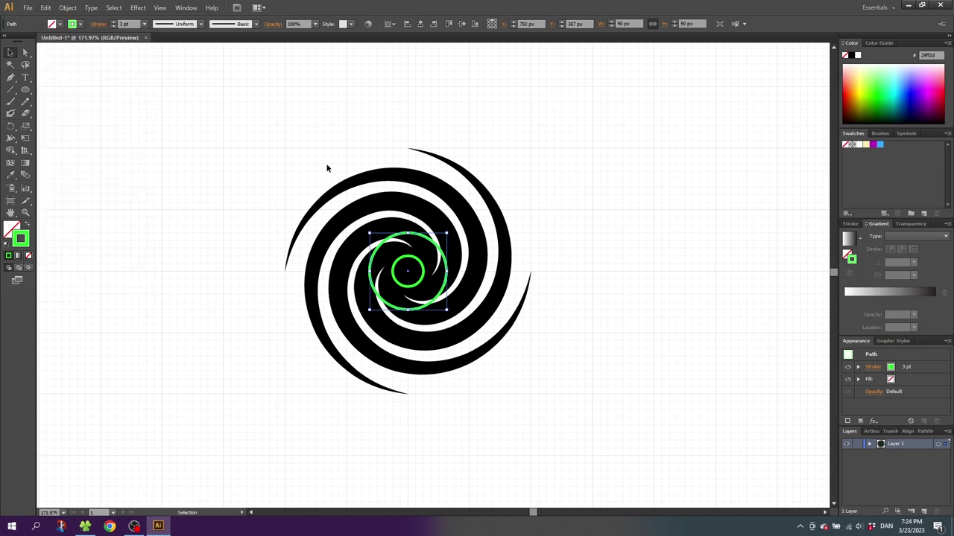
drag(447, 233, 485, 195)
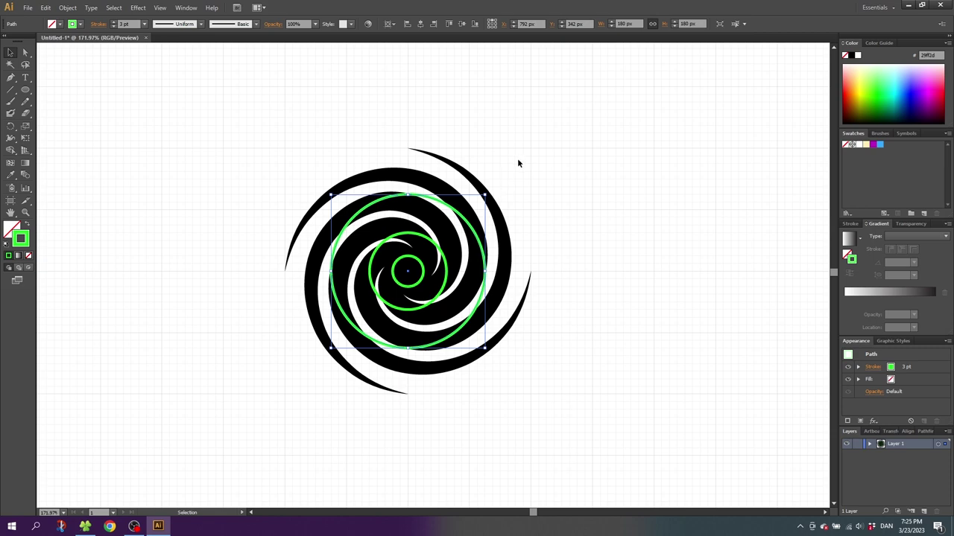
- Divide the spiral and three rings with Pathfinder Divide, then ungroup and deselect the pieces
drag(519, 163, 306, 380)
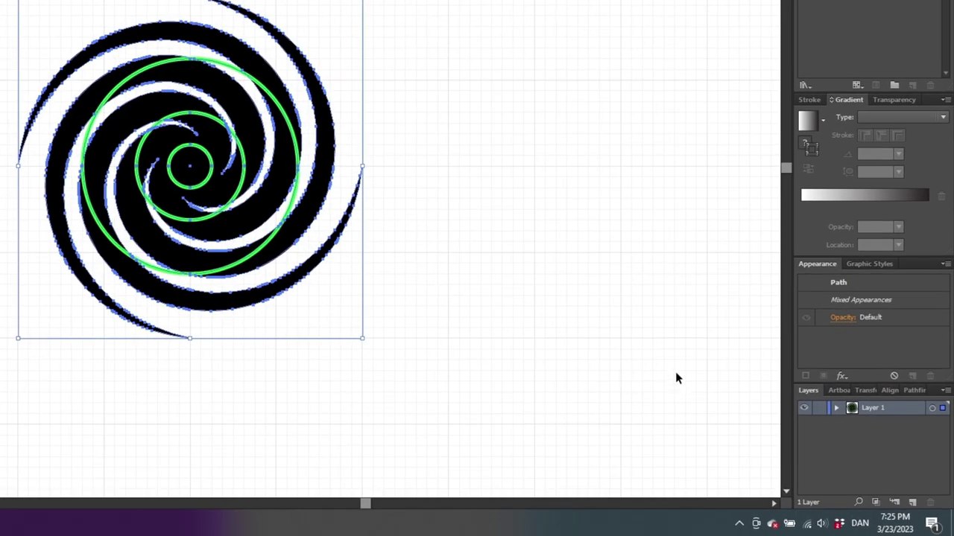
click(910, 390)
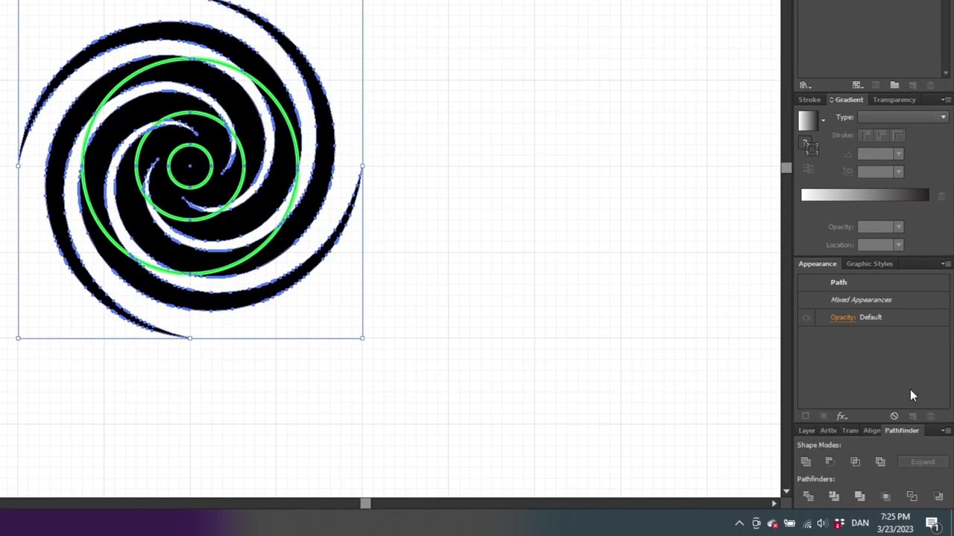
click(809, 497)
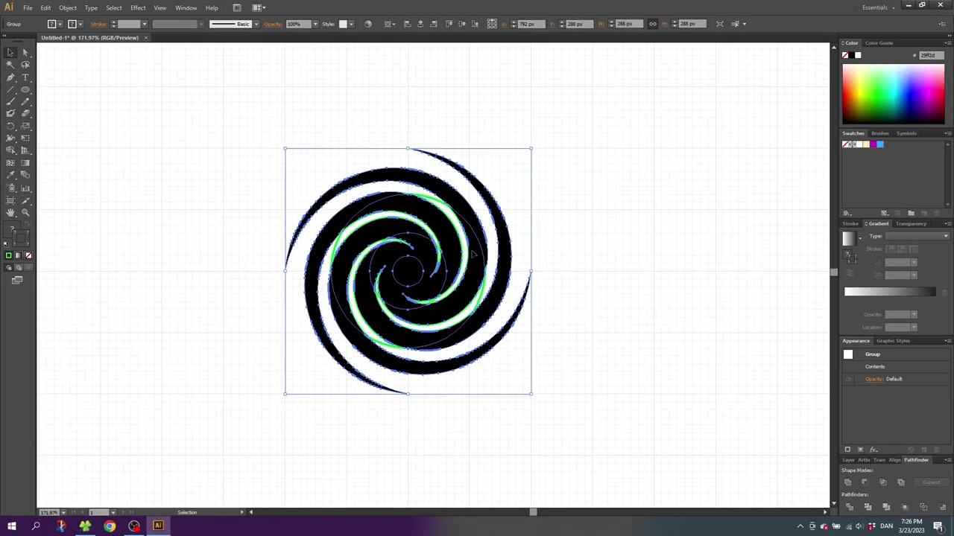
right_click(473, 254)
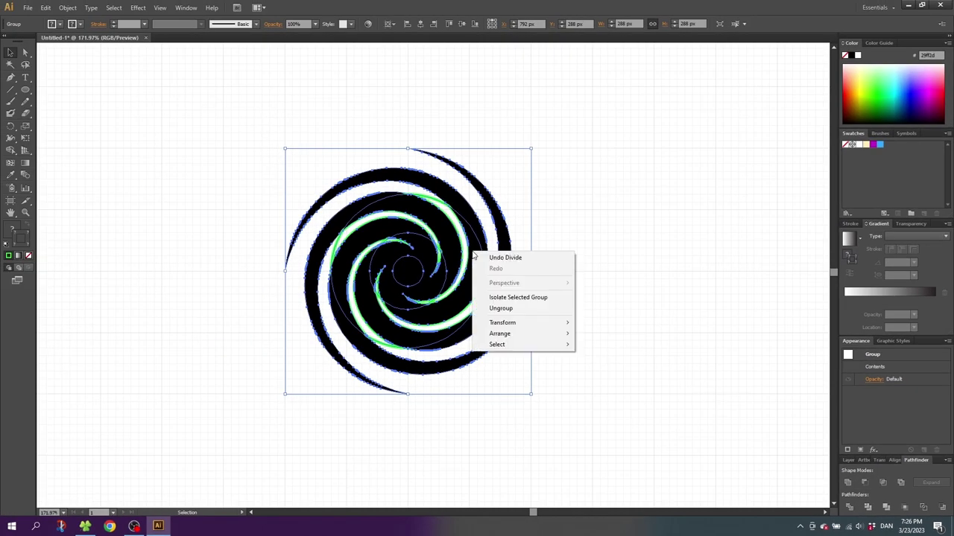
click(502, 310)
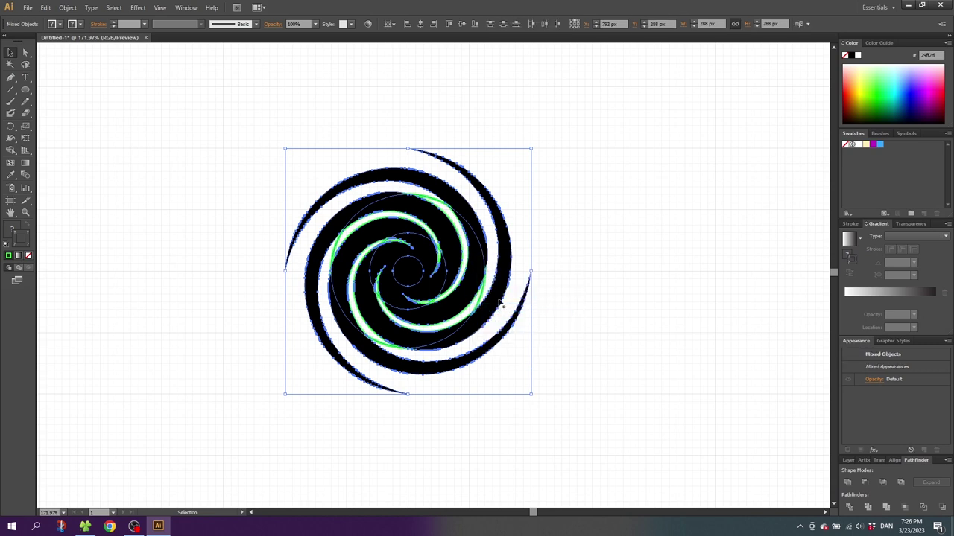
click(526, 234)
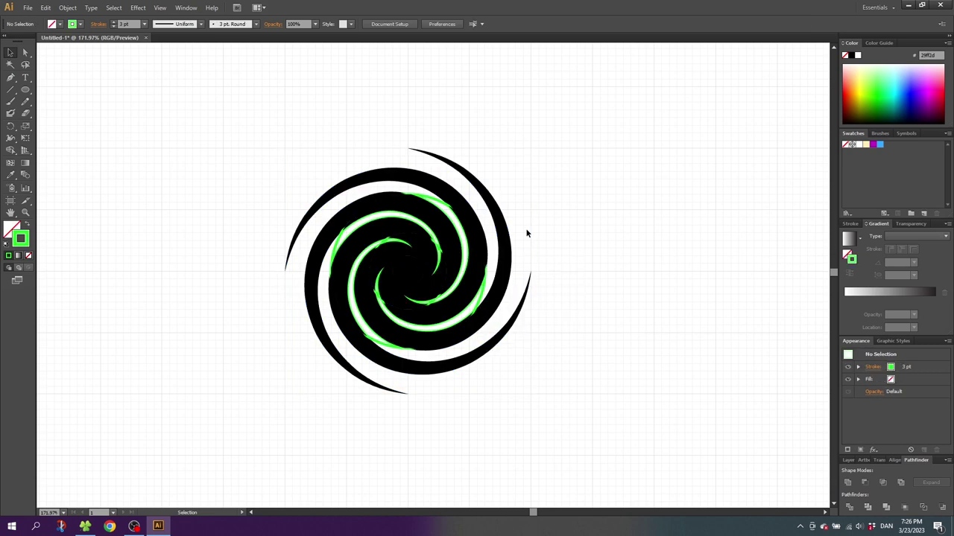
- Delete the four larger green ring fragments around the spiral
click(438, 203)
key(Delete)
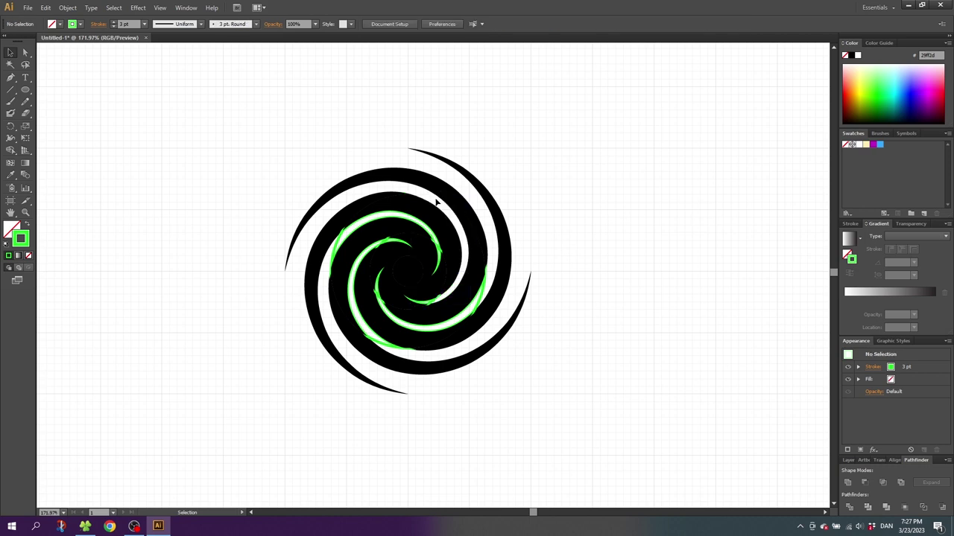
click(485, 300)
key(Delete)
click(382, 344)
key(Delete)
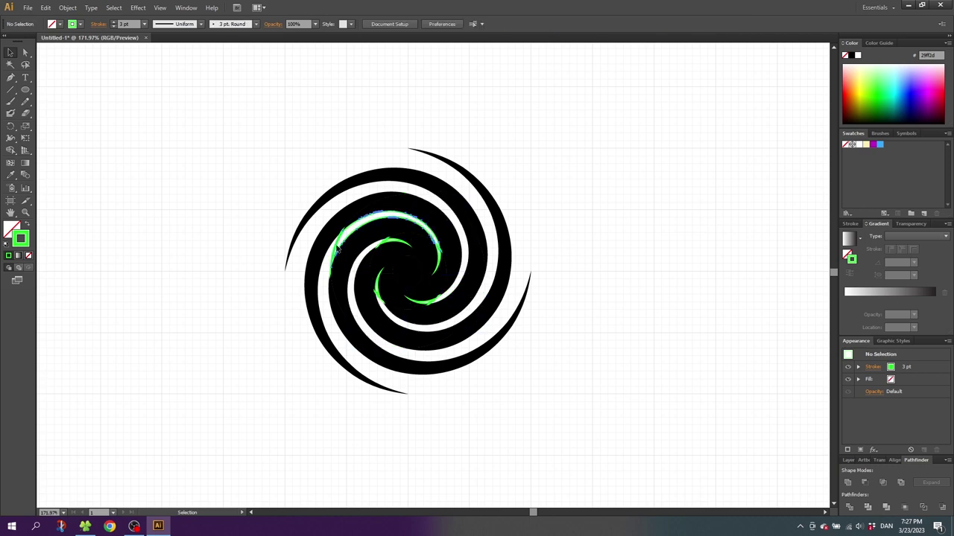
click(337, 245)
key(Delete)
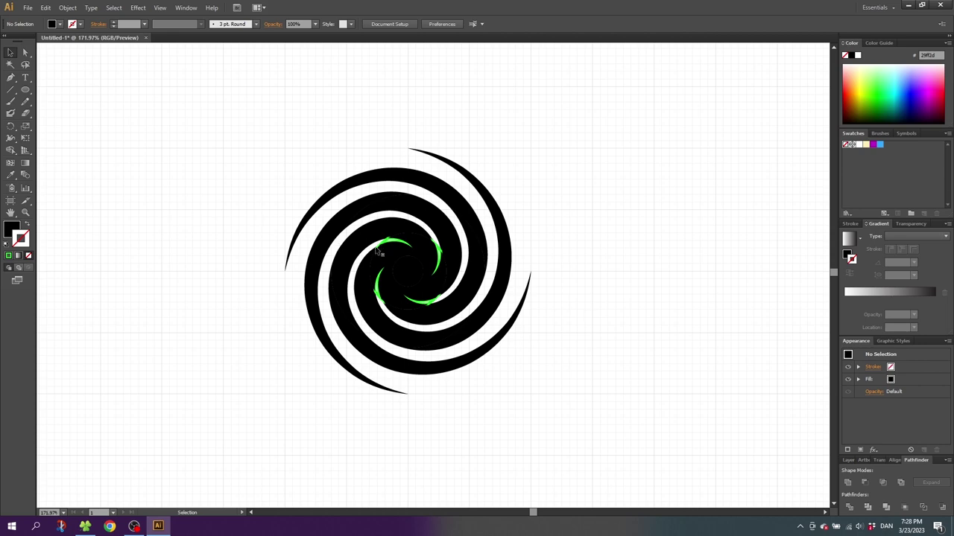
- Zoom into the centre, delete the four small inner green fragments, then zoom back out
click(25, 213)
drag(290, 186, 566, 366)
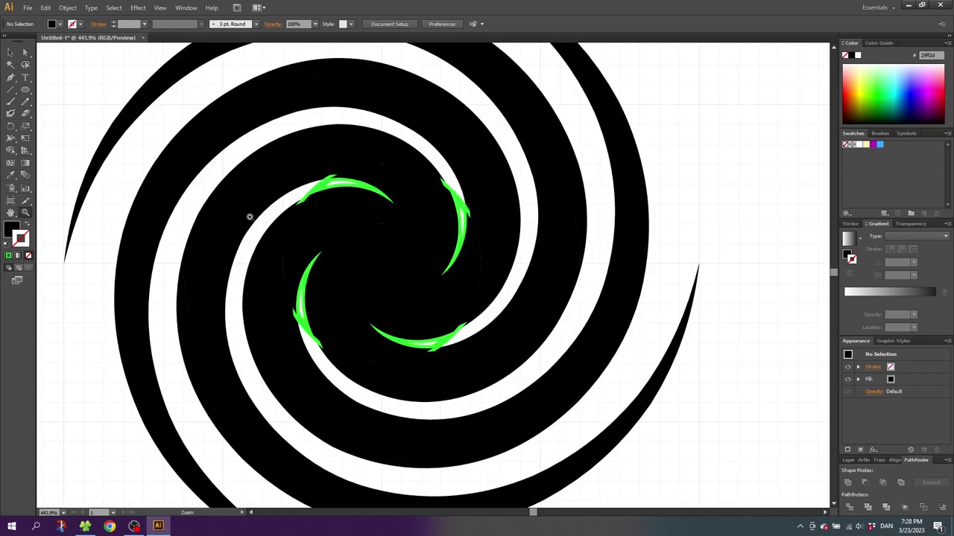
key(v)
click(344, 187)
key(Delete)
click(306, 298)
key(Delete)
click(437, 345)
key(Delete)
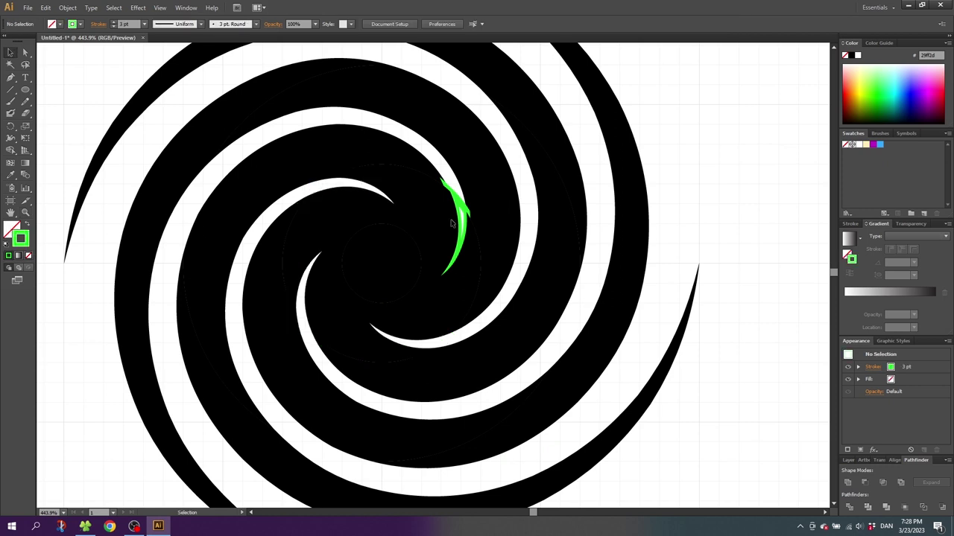
click(460, 205)
key(Delete)
click(25, 213)
alt+click(420, 266)
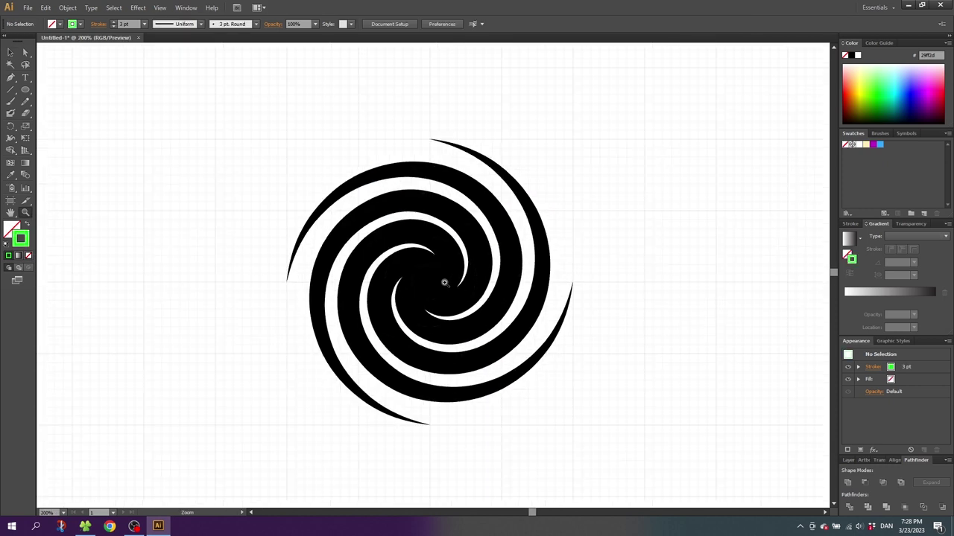
- Fill the centre circle white and the inner spiral arms cream
click(10, 54)
click(426, 279)
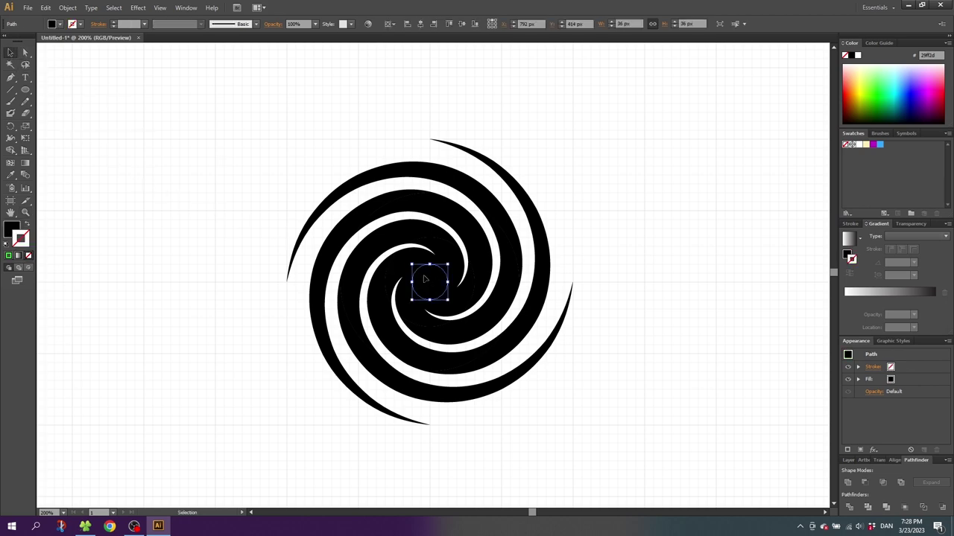
click(15, 230)
click(858, 145)
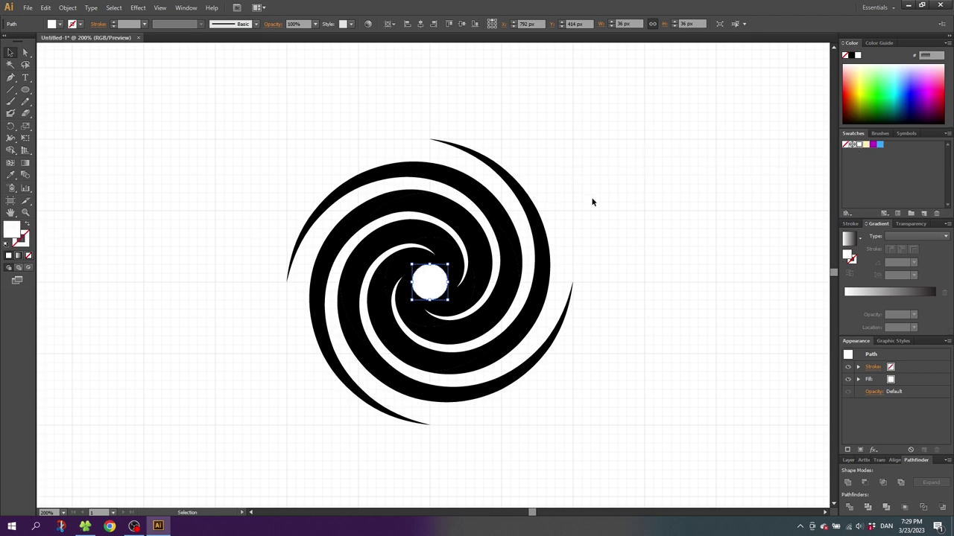
click(456, 278)
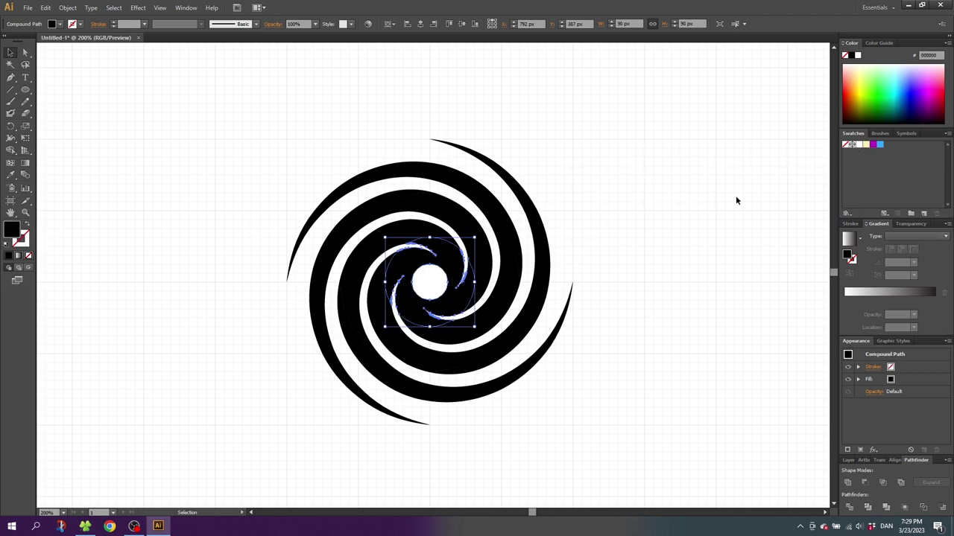
click(865, 145)
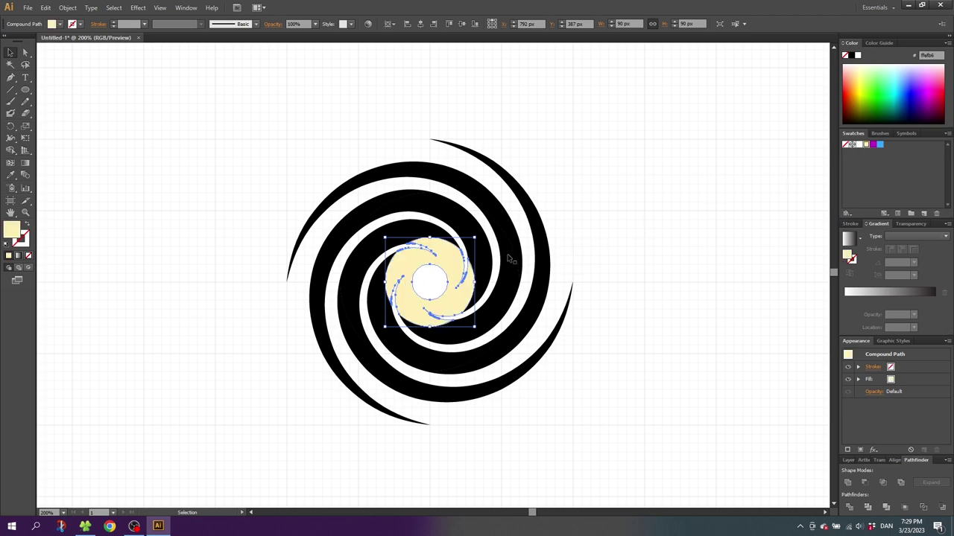
- Colour the three middle spiral arms purple and the outer arms blue
click(478, 252)
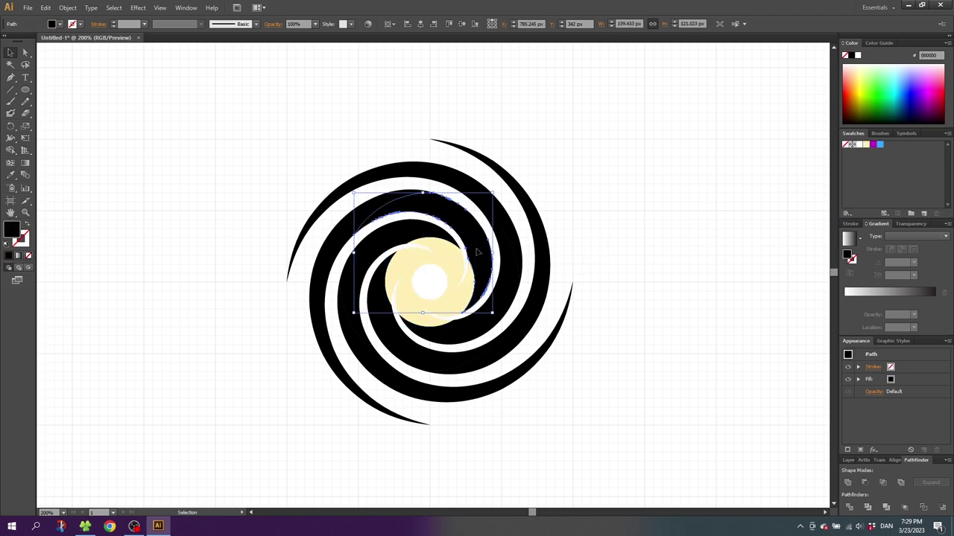
shift+click(376, 249)
shift+click(381, 306)
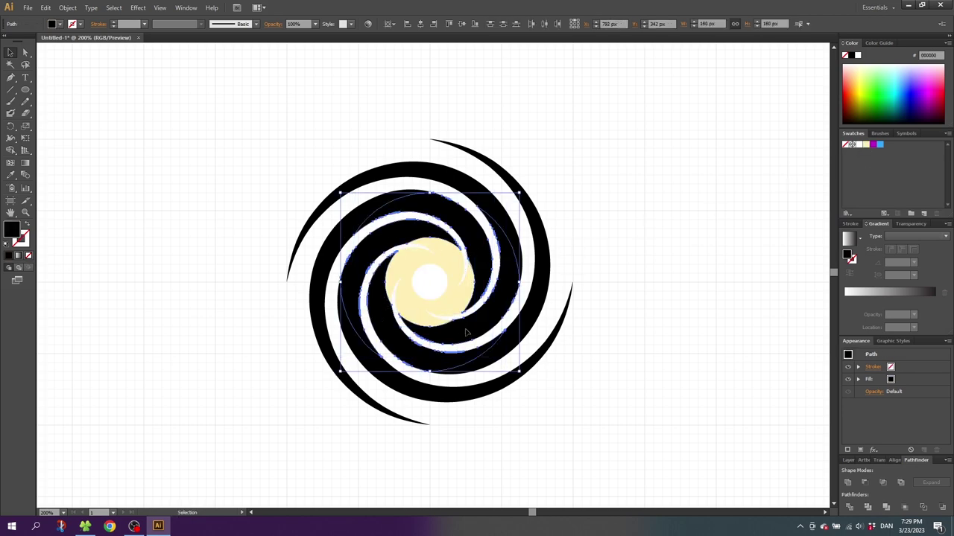
click(873, 145)
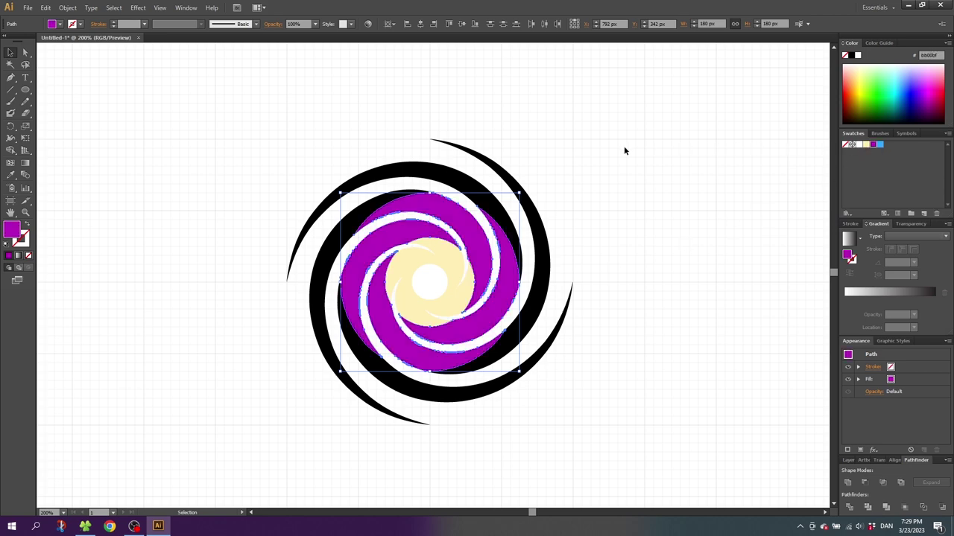
click(348, 347)
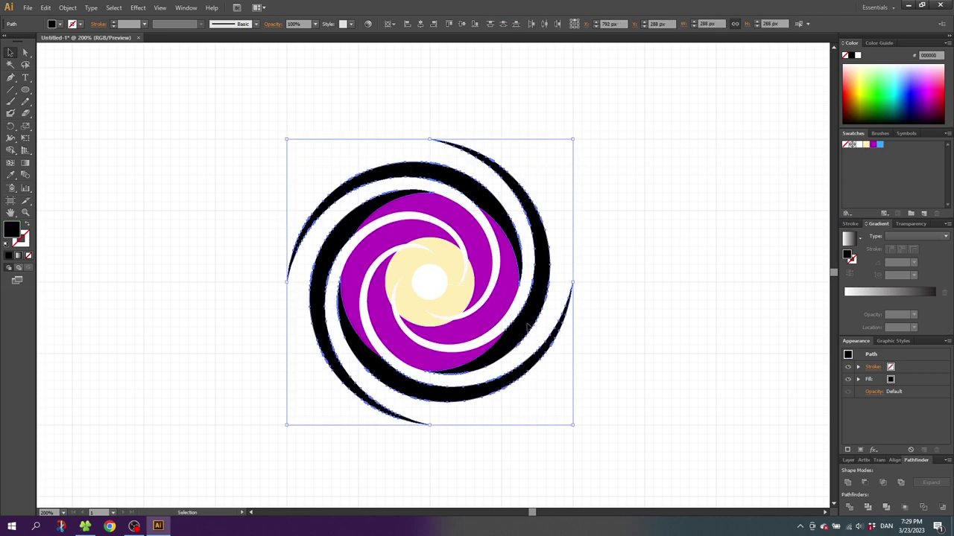
click(880, 145)
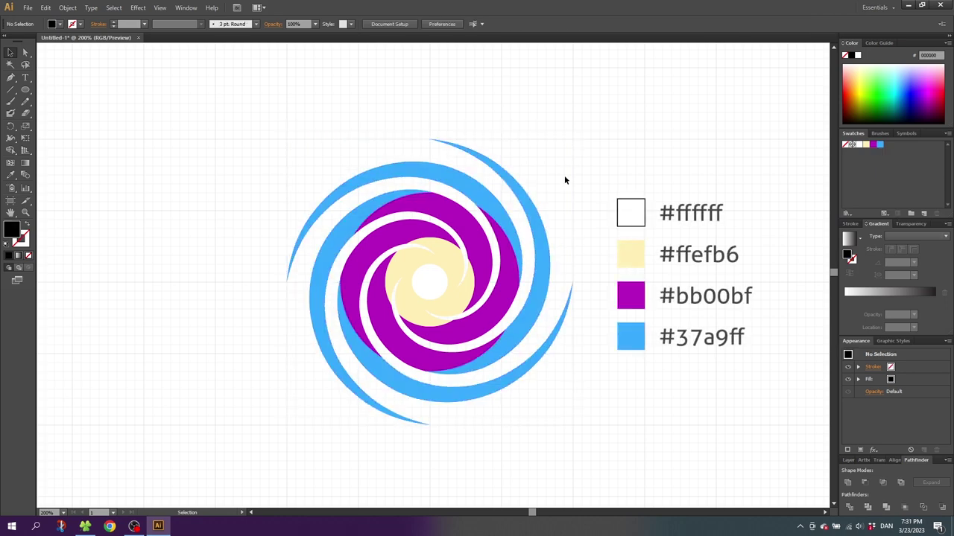
- Select all the galaxy's pieces and group them
drag(579, 149, 313, 418)
right_click(351, 316)
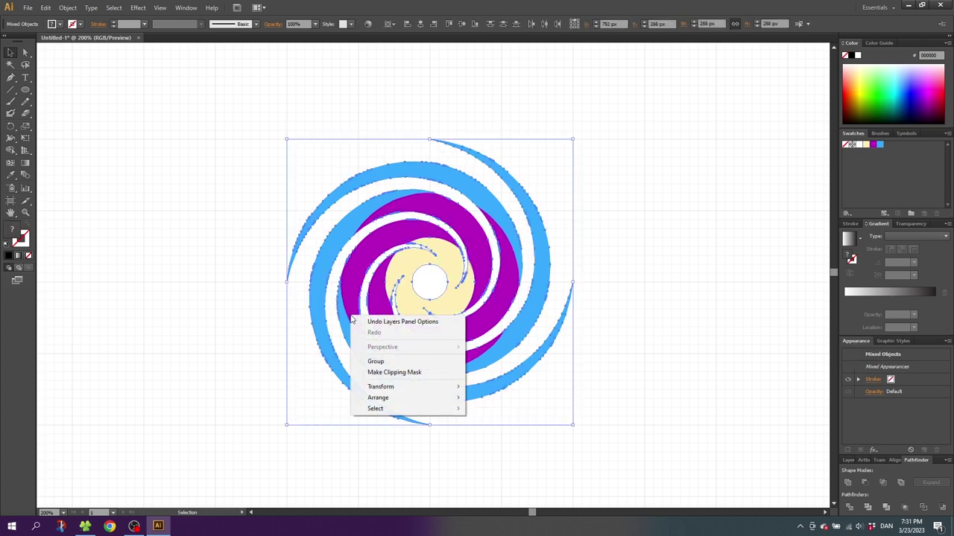
click(379, 362)
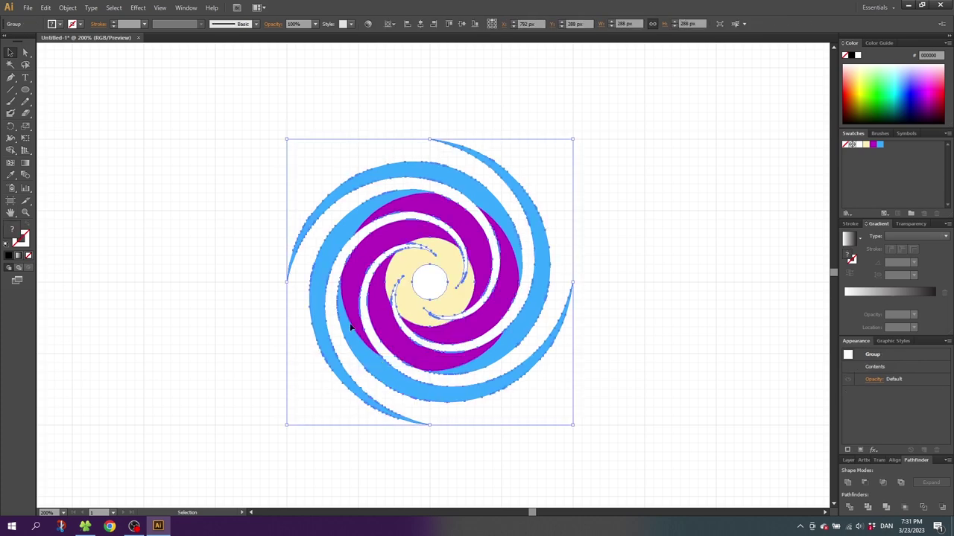
- Apply a Transform effect with 50% vertical scale and a rotation to tilt the galaxy
click(137, 8)
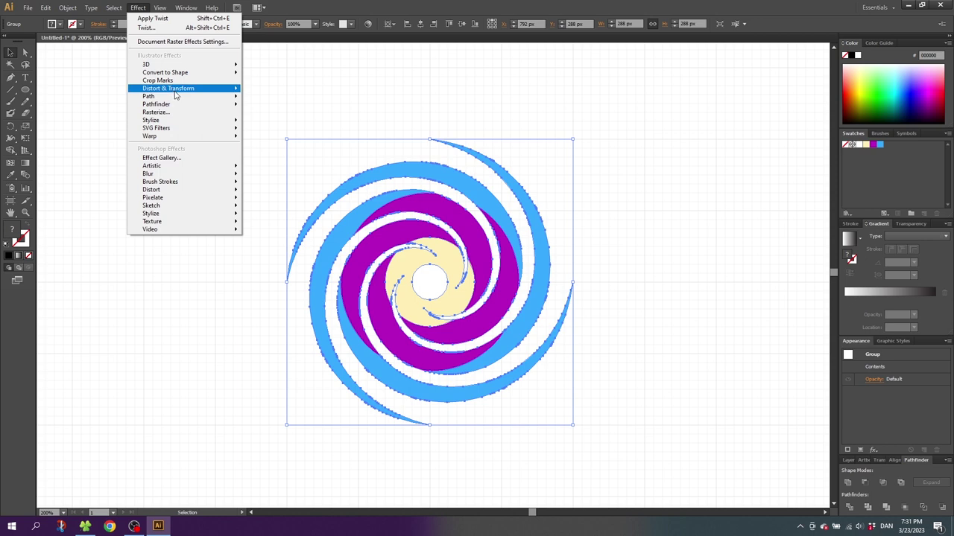
mouse_move(181, 91)
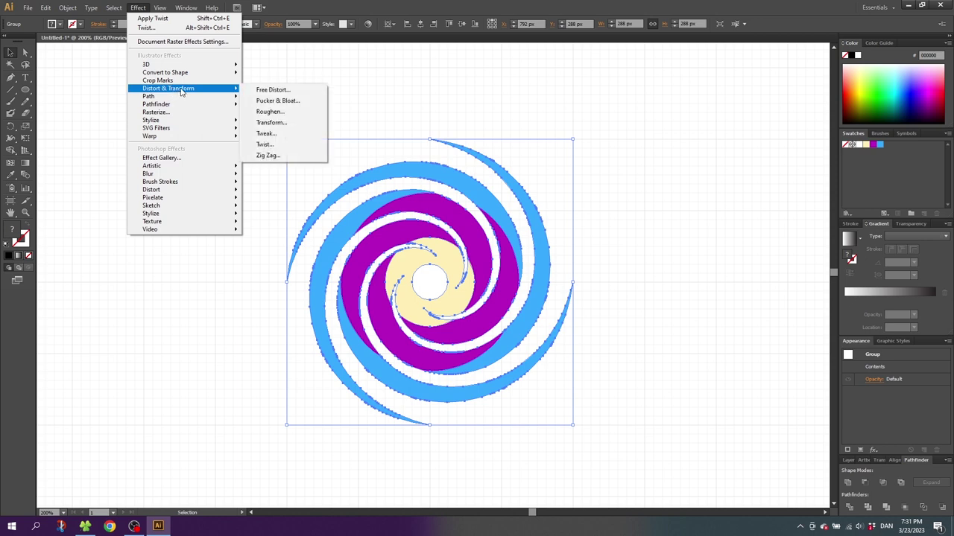
click(277, 123)
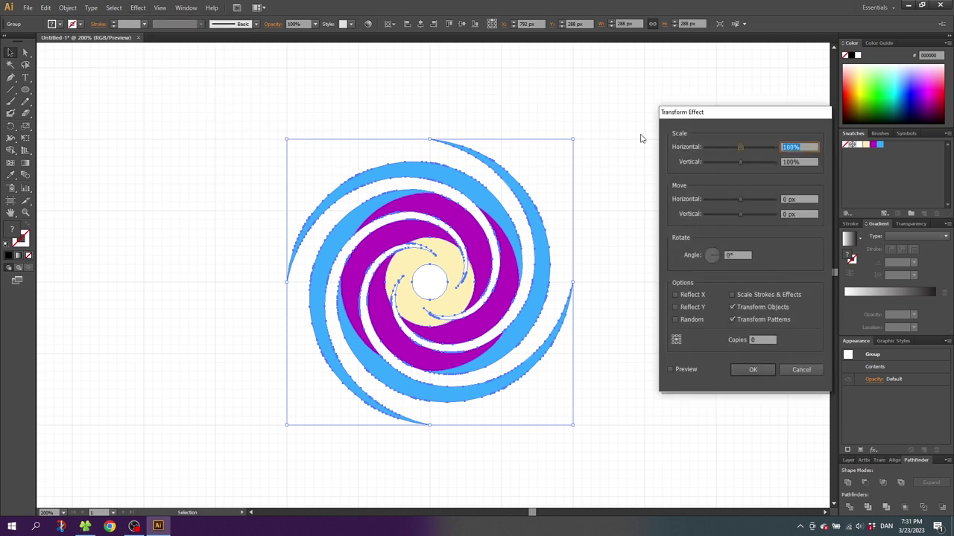
click(781, 163)
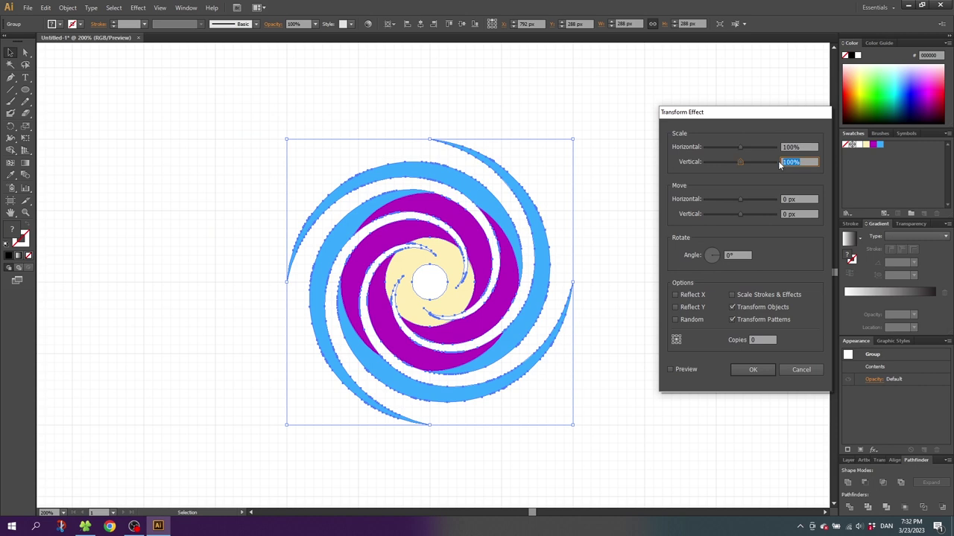
text(50)
click(734, 255)
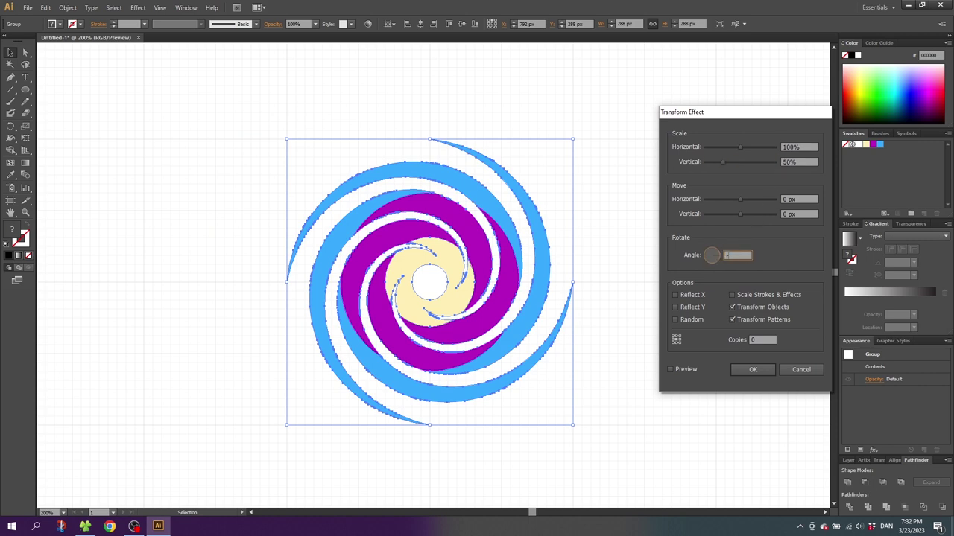
click(768, 372)
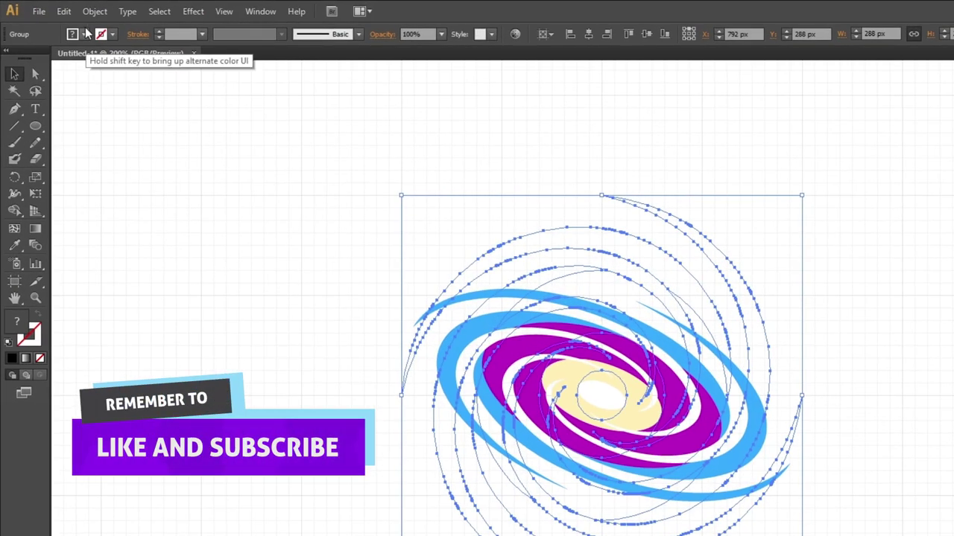
click(68, 9)
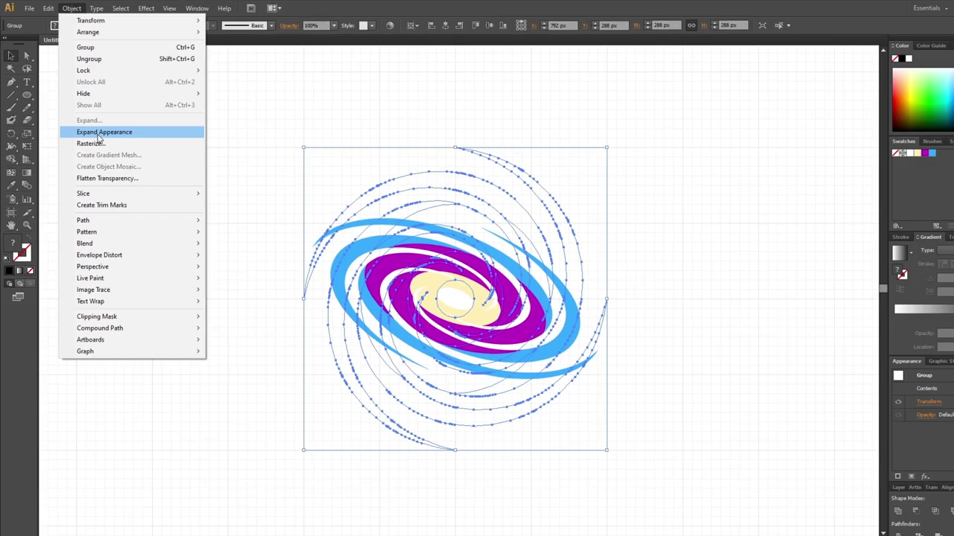
- Expand the galaxy's appearance into permanent shapes and deselect
click(129, 178)
click(410, 280)
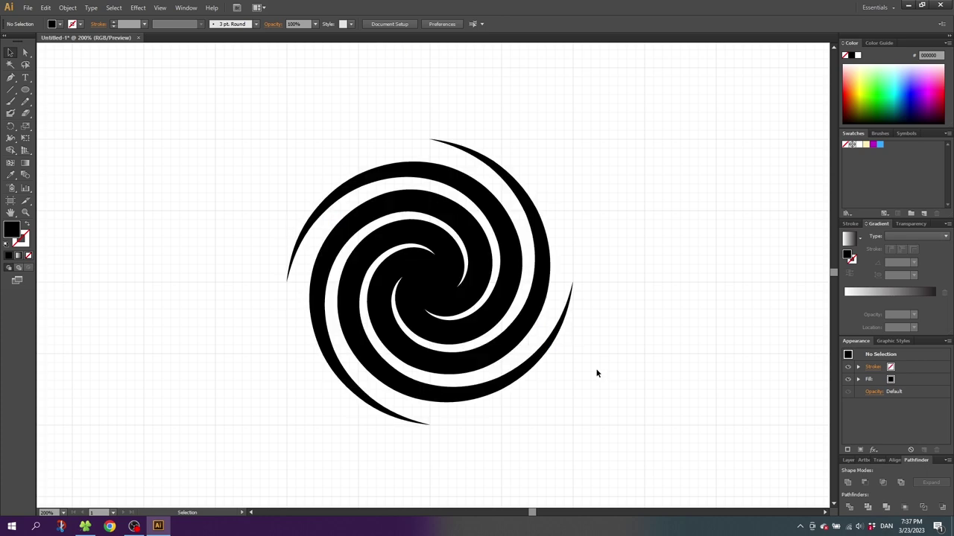
- Give the spiral a linear gradient fill and drag its white start to the spiral's centre
click(449, 280)
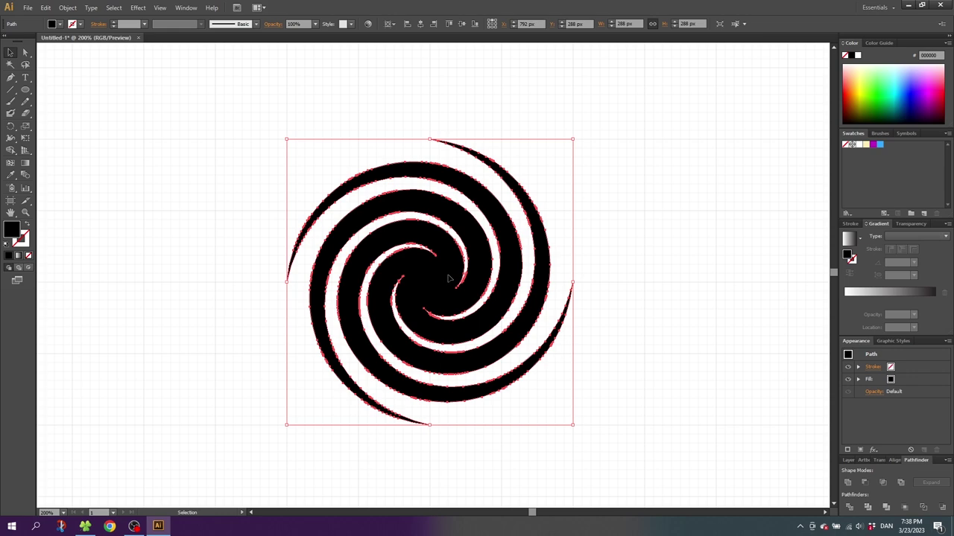
click(18, 256)
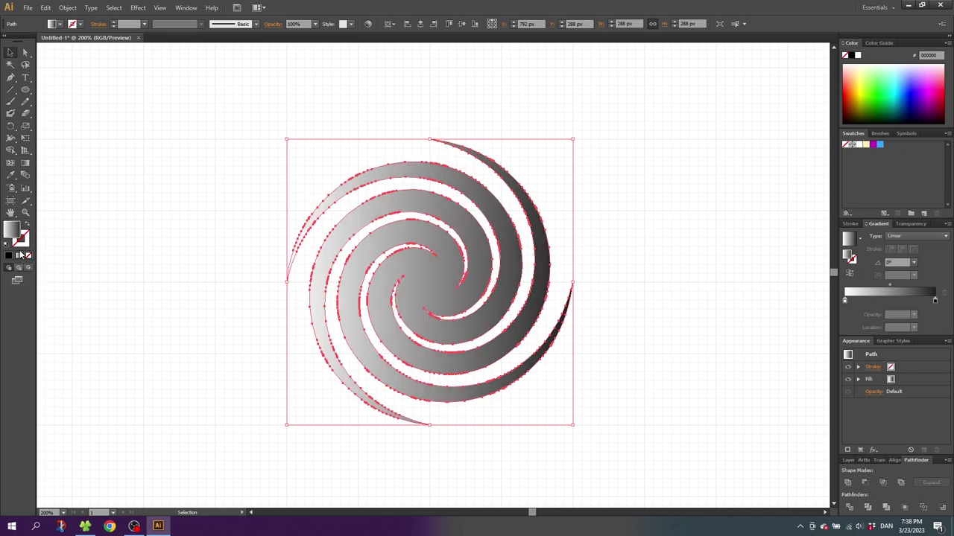
click(26, 163)
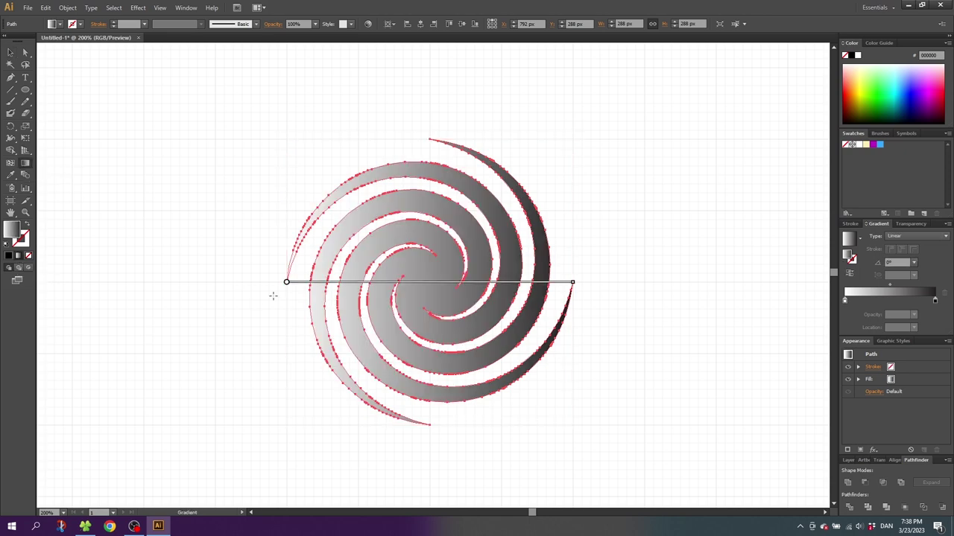
drag(286, 287, 431, 284)
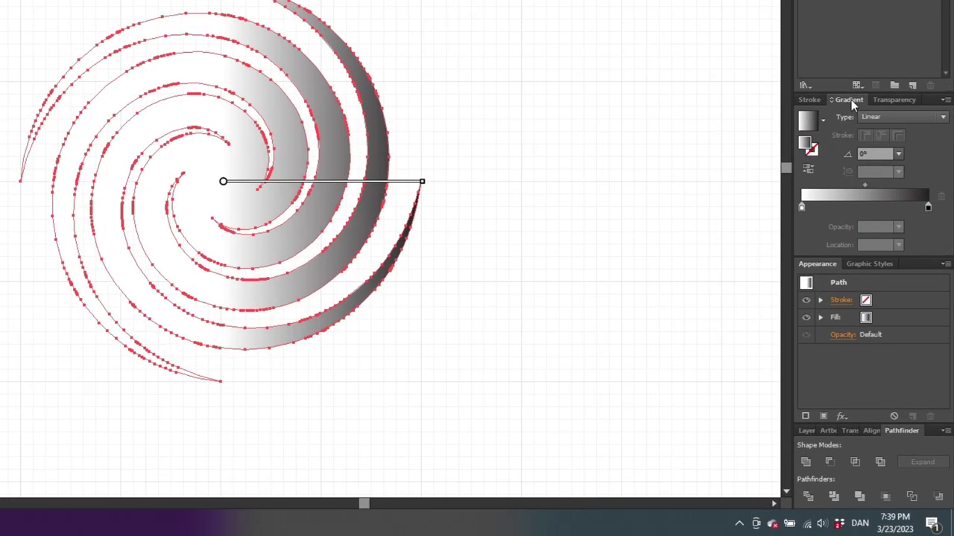
- Make the gradient radial with white, cream, magenta and blue stops, and adjust the first midpoint
click(910, 236)
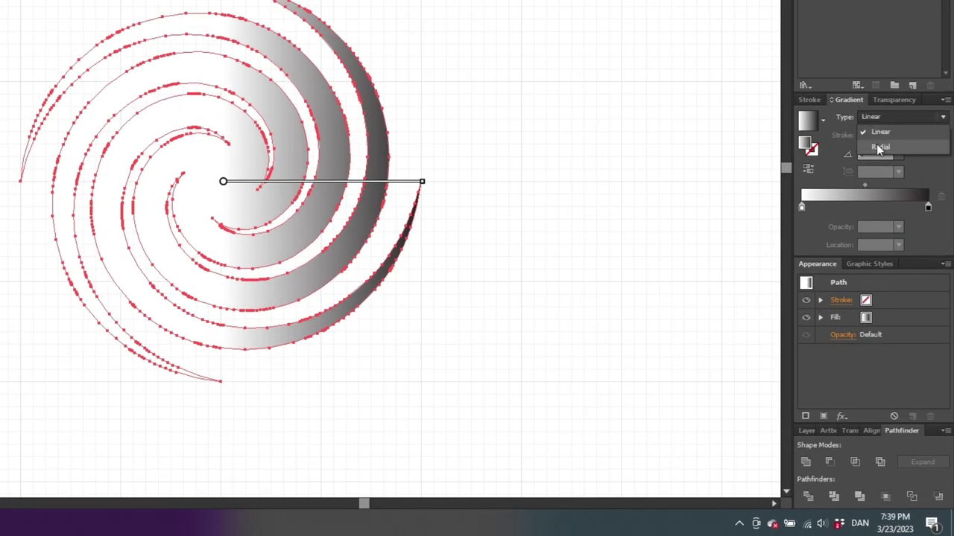
click(876, 145)
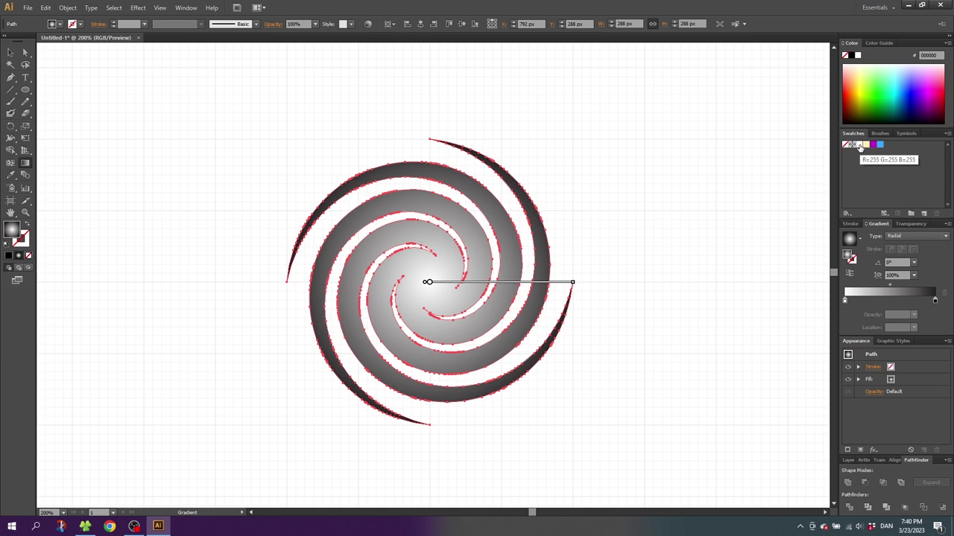
drag(859, 147, 844, 300)
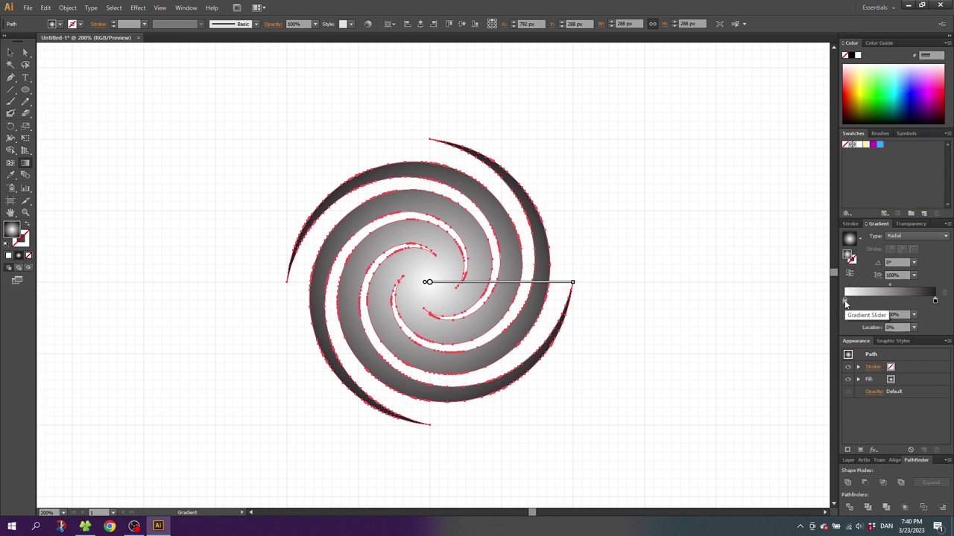
drag(865, 146, 859, 301)
drag(875, 151, 917, 299)
drag(881, 145, 924, 303)
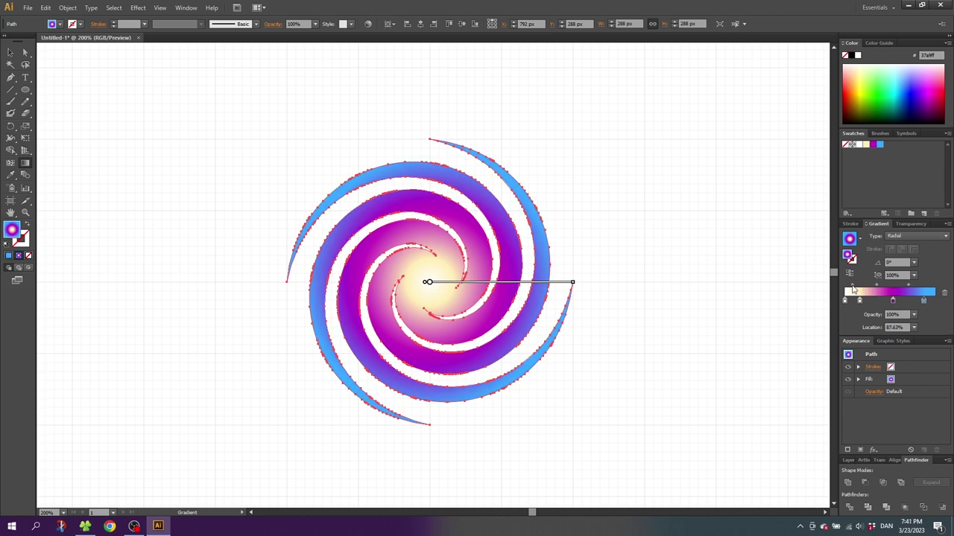
drag(853, 287, 857, 287)
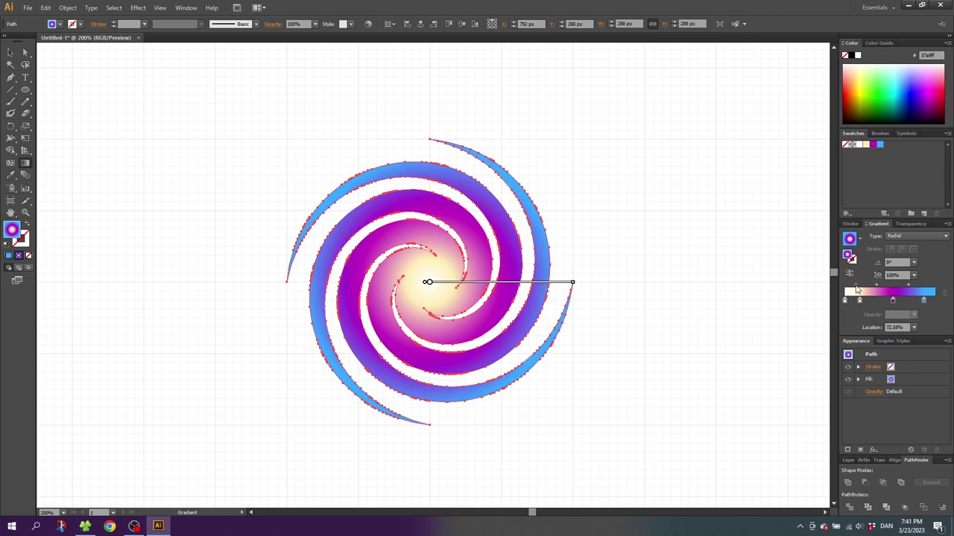